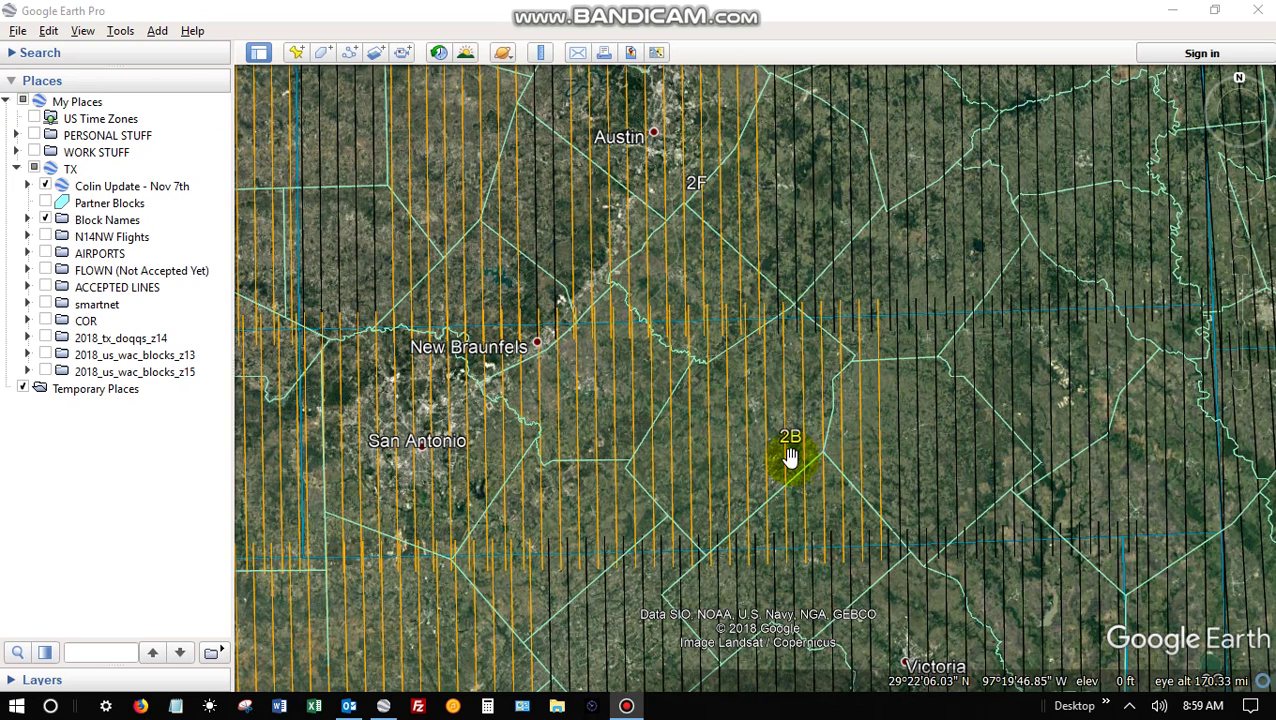
View the details of the easternmost orange flight line beside block 2B, close them, and expand the Nov 7th update folder
left_click(877, 426)
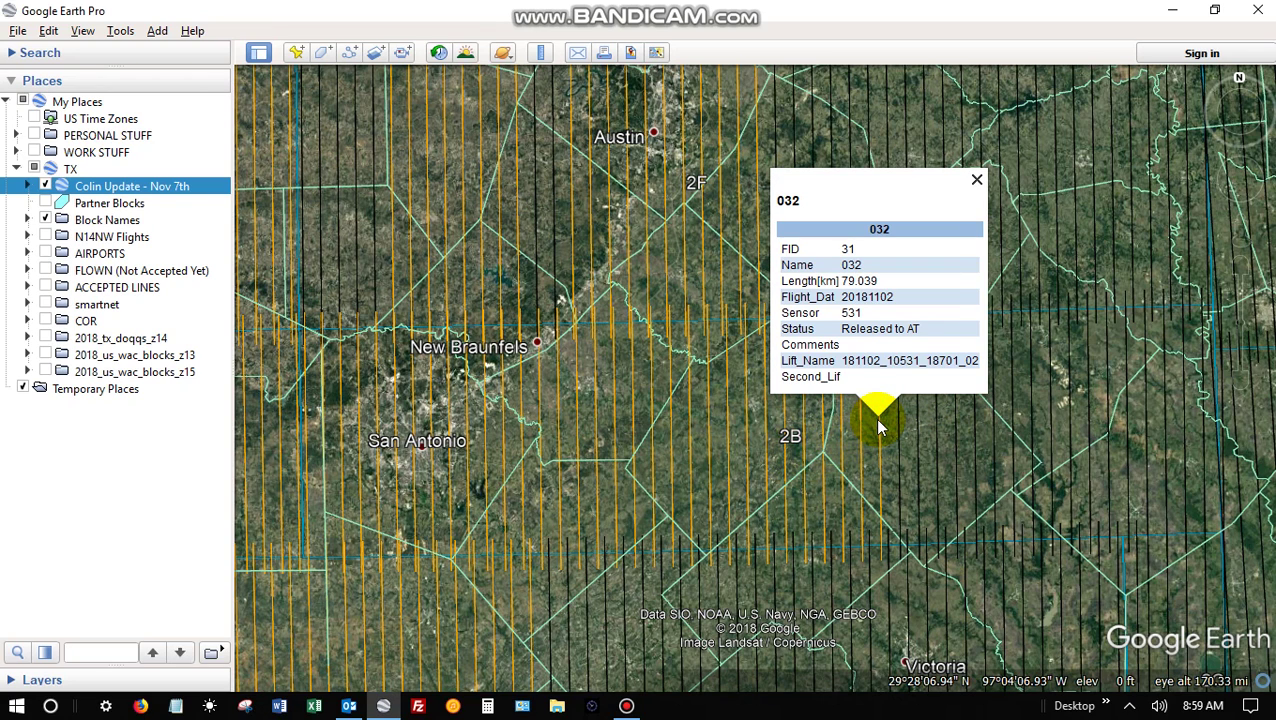
left_click(977, 182)
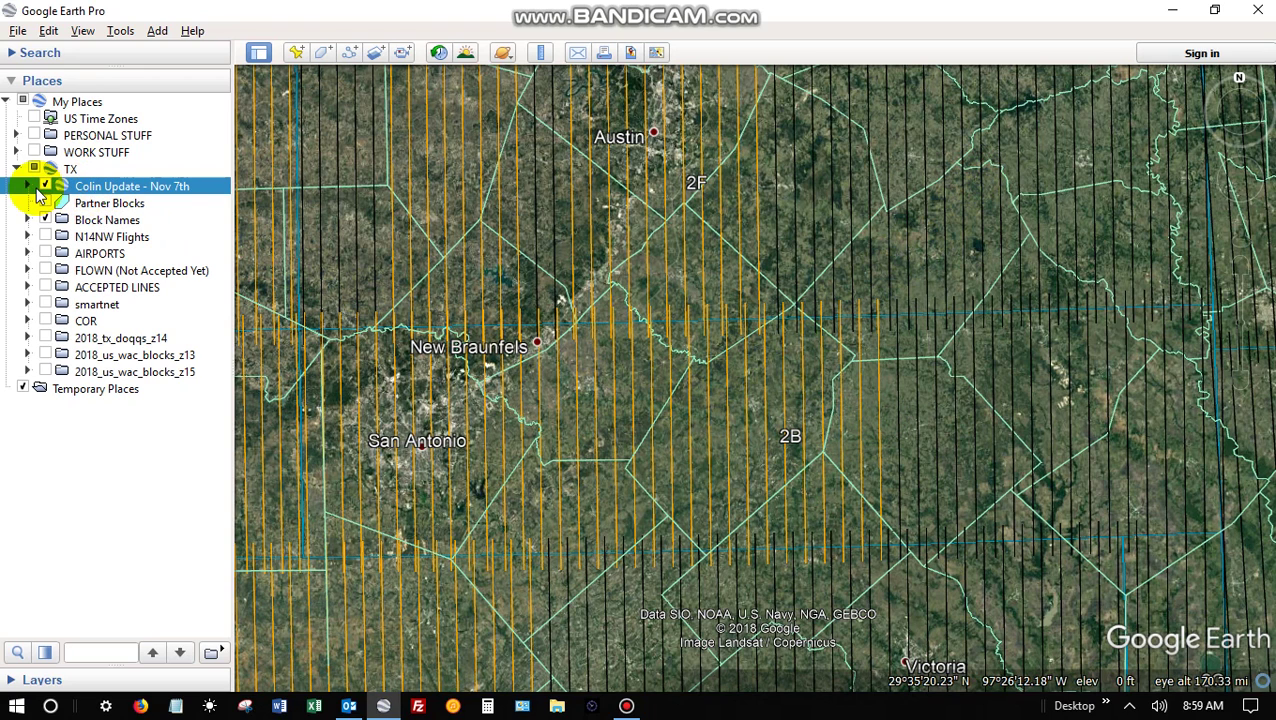
left_click(28, 188)
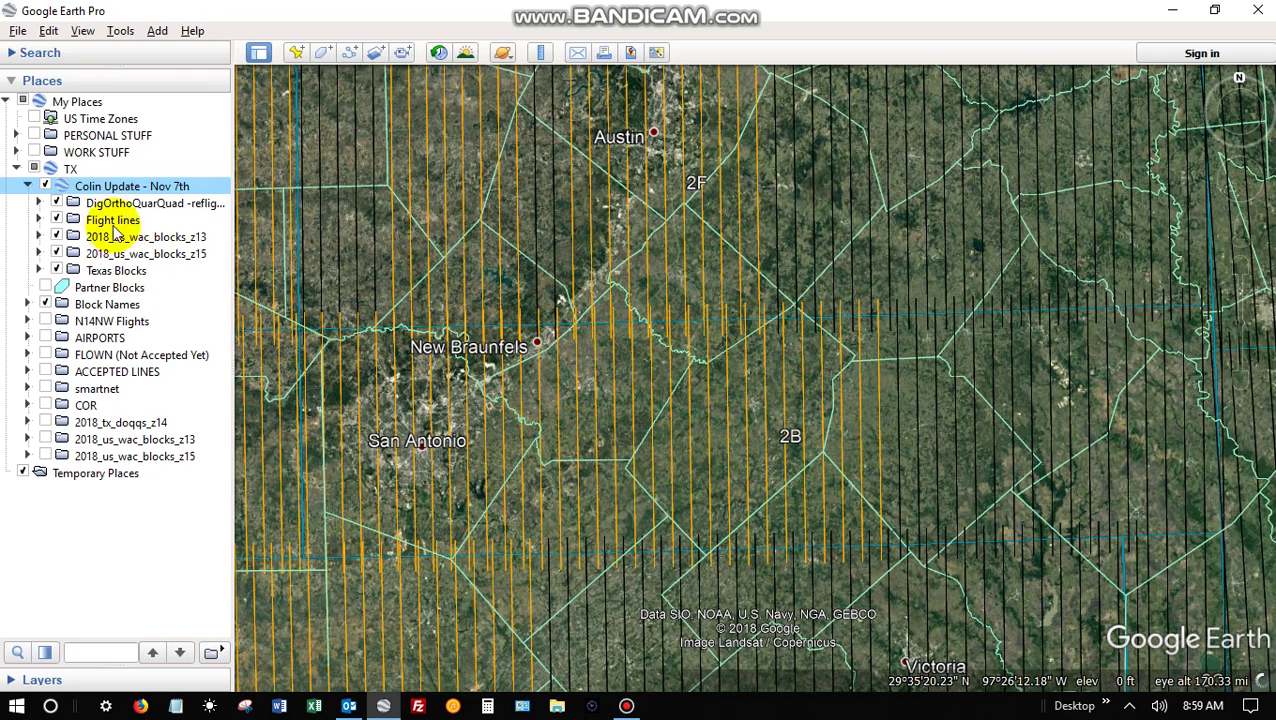
Create a new folder named "demo reflights" inside the TX folder
left_click(70, 169)
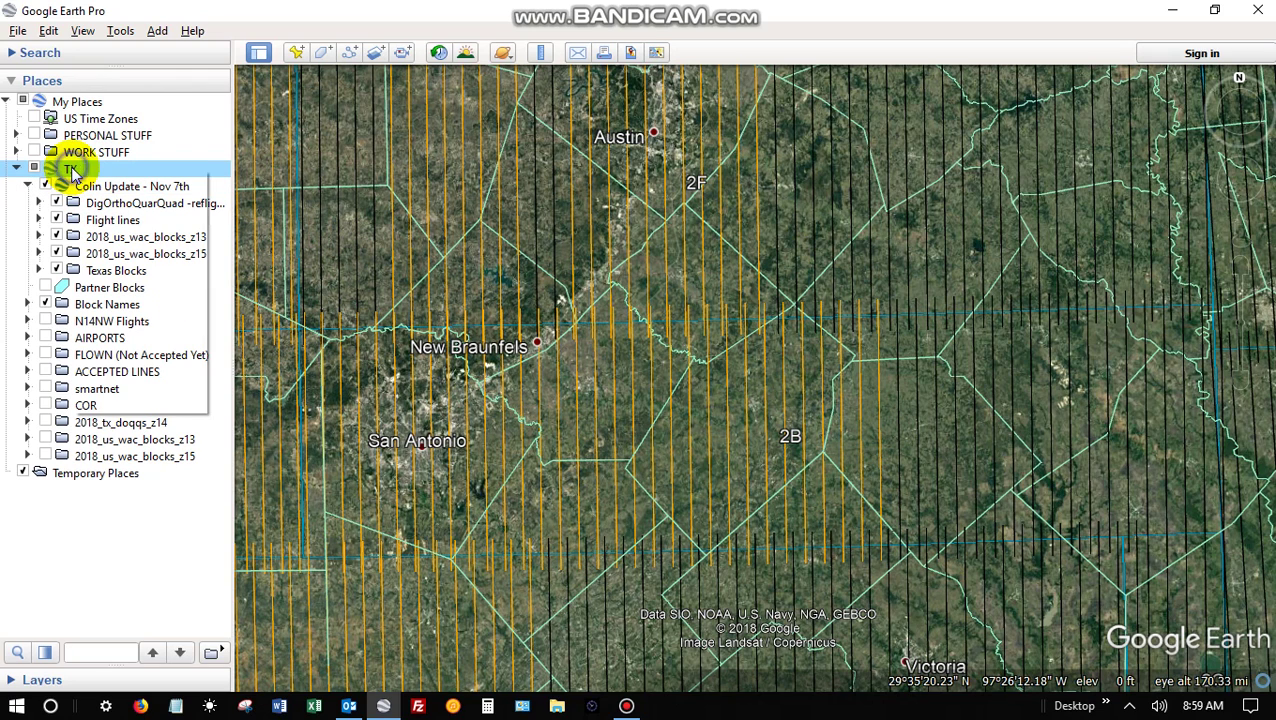
right_click(72, 170)
mouse_move(110, 178)
left_click(276, 180)
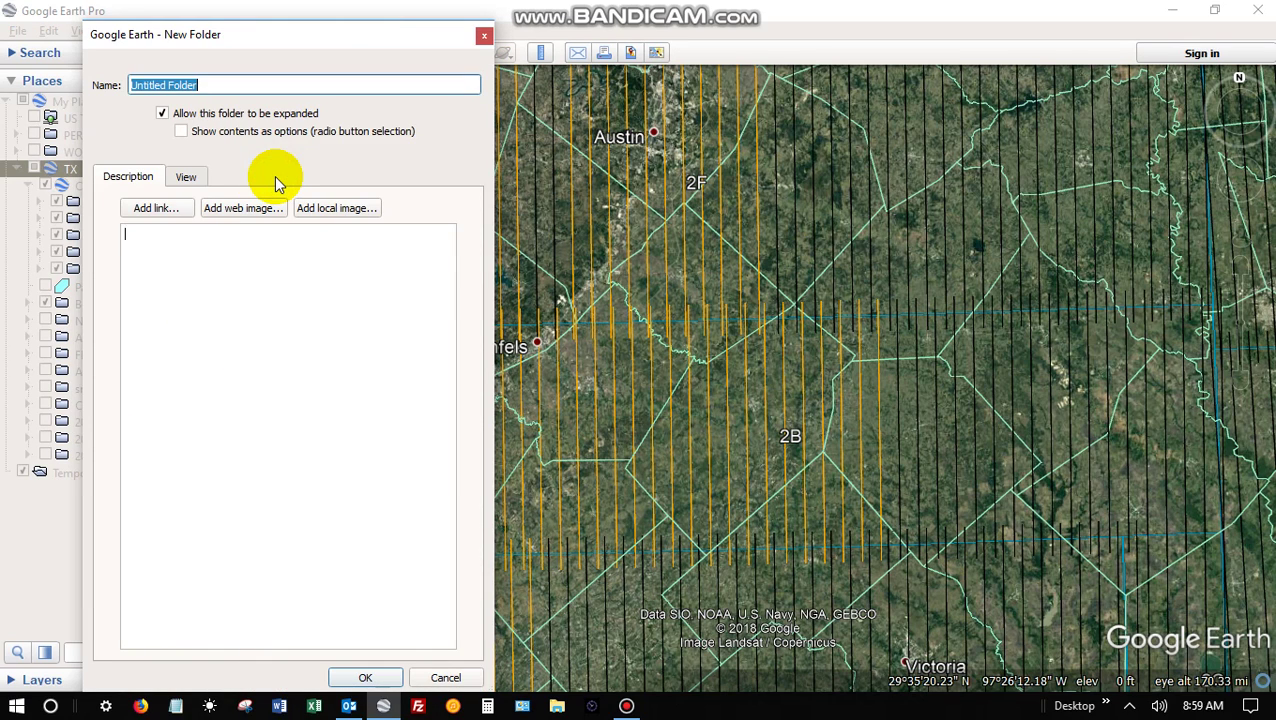
type("demo reflights")
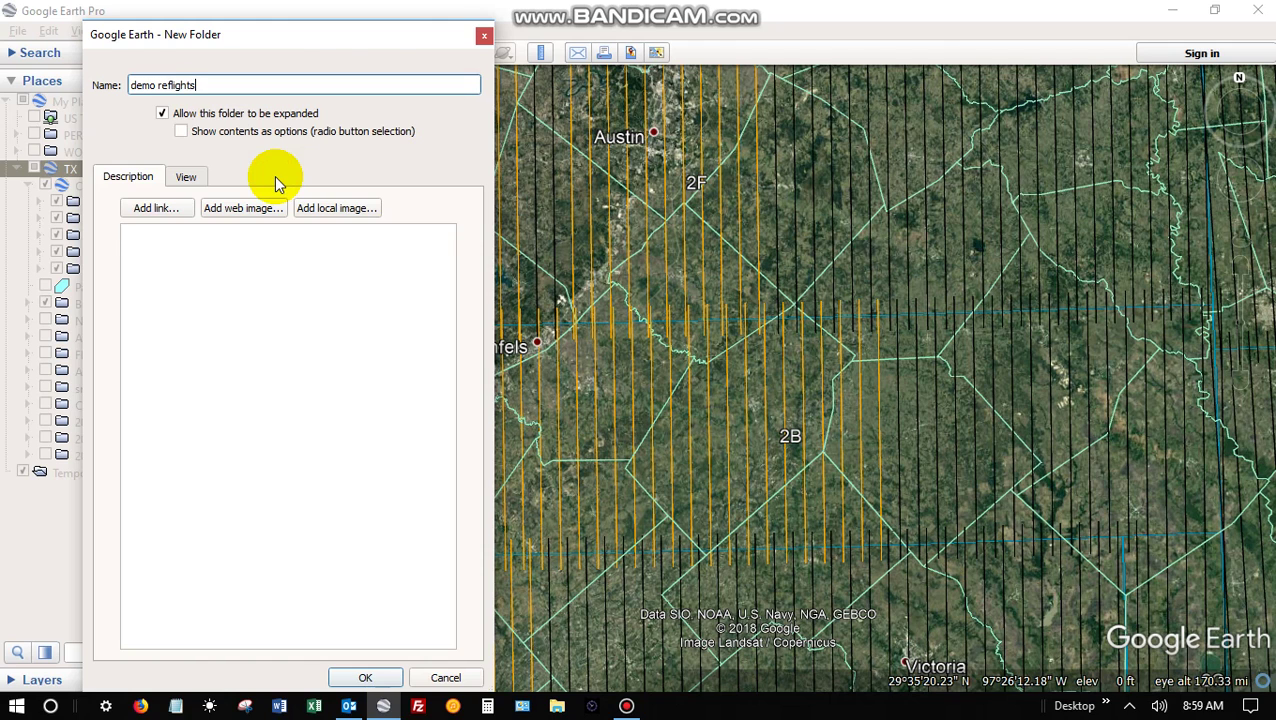
key("Return")
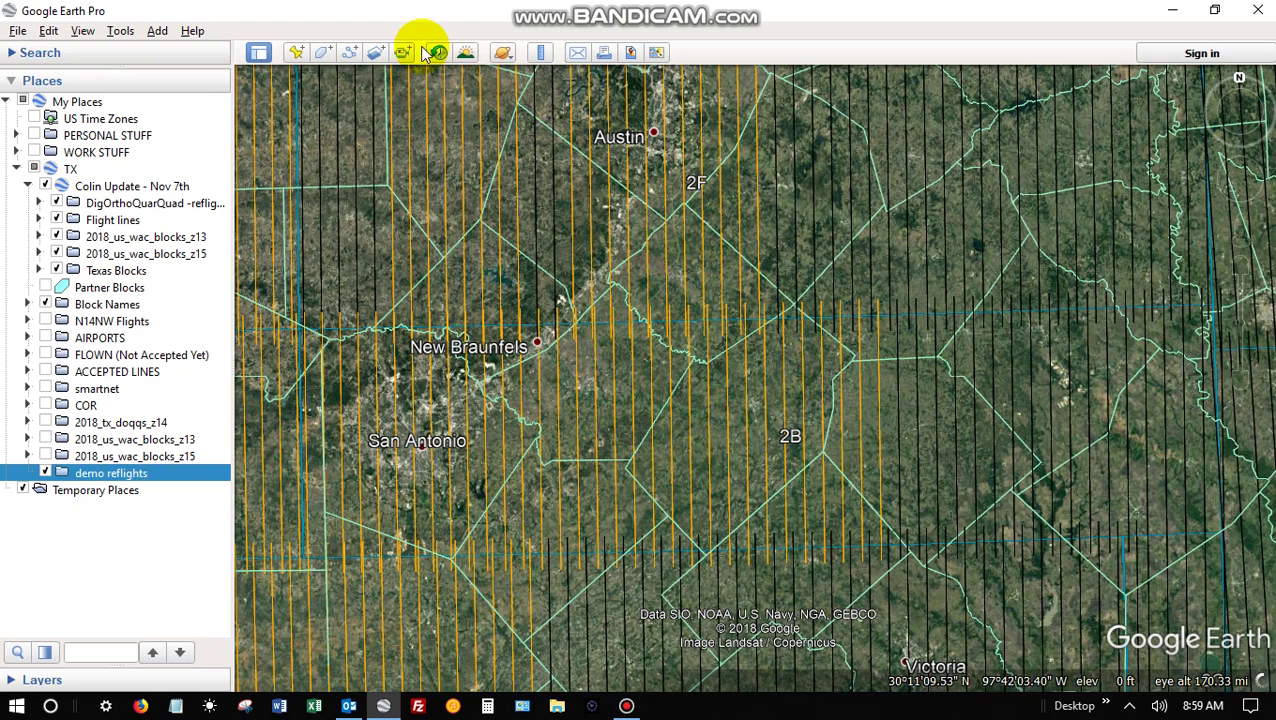
Add a placemark named "cloud at 70km" with the rain cloud icon on flight line 032, northeast of the 2B label
left_click(297, 53)
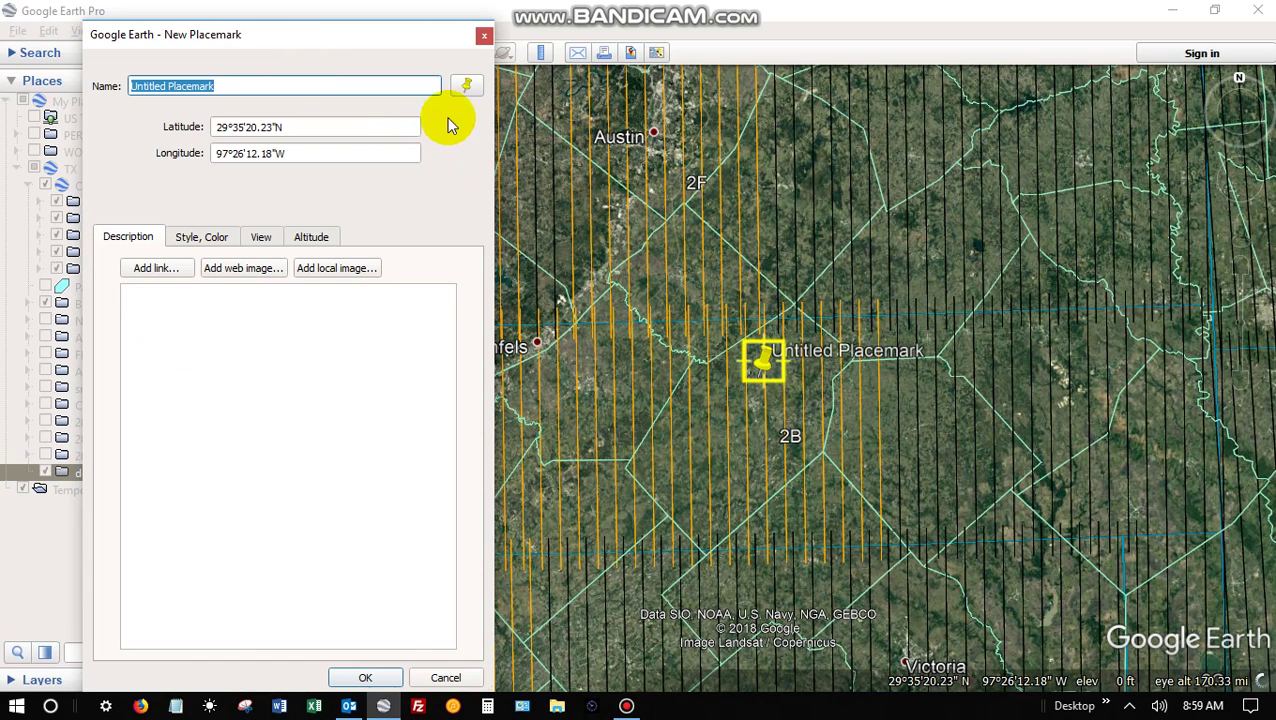
left_click_drag(766, 364, 882, 375)
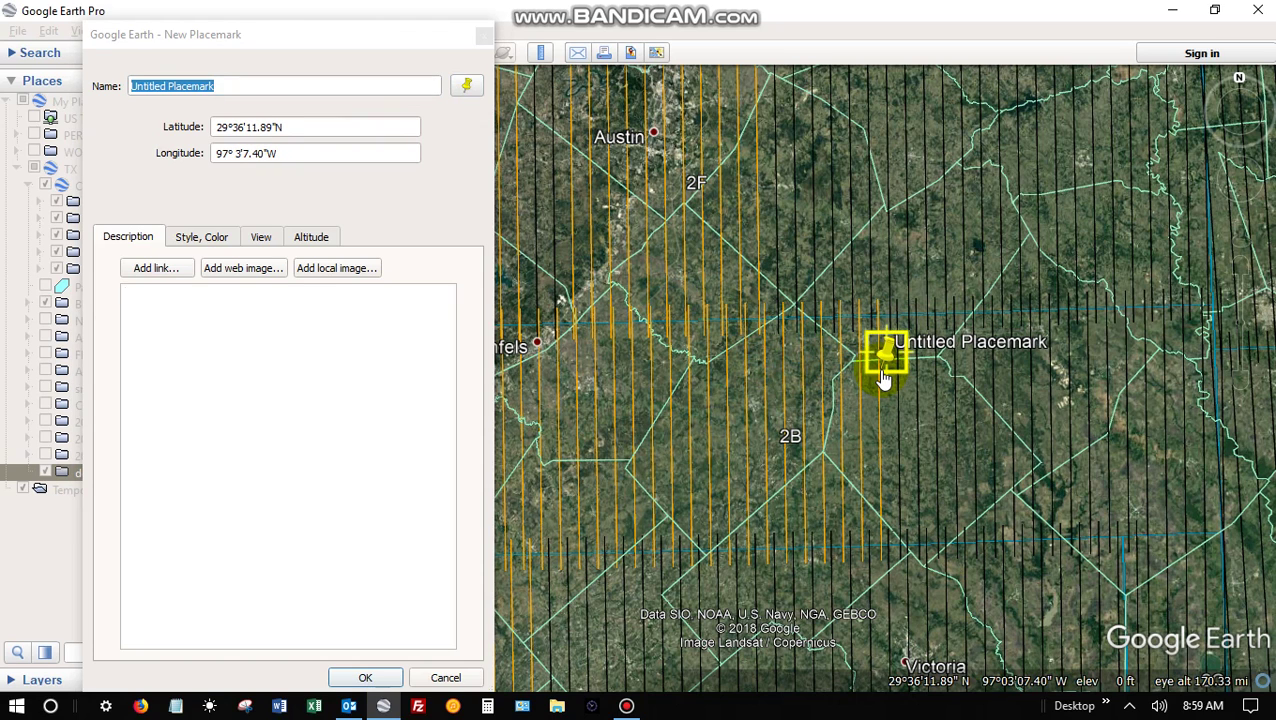
left_click(466, 86)
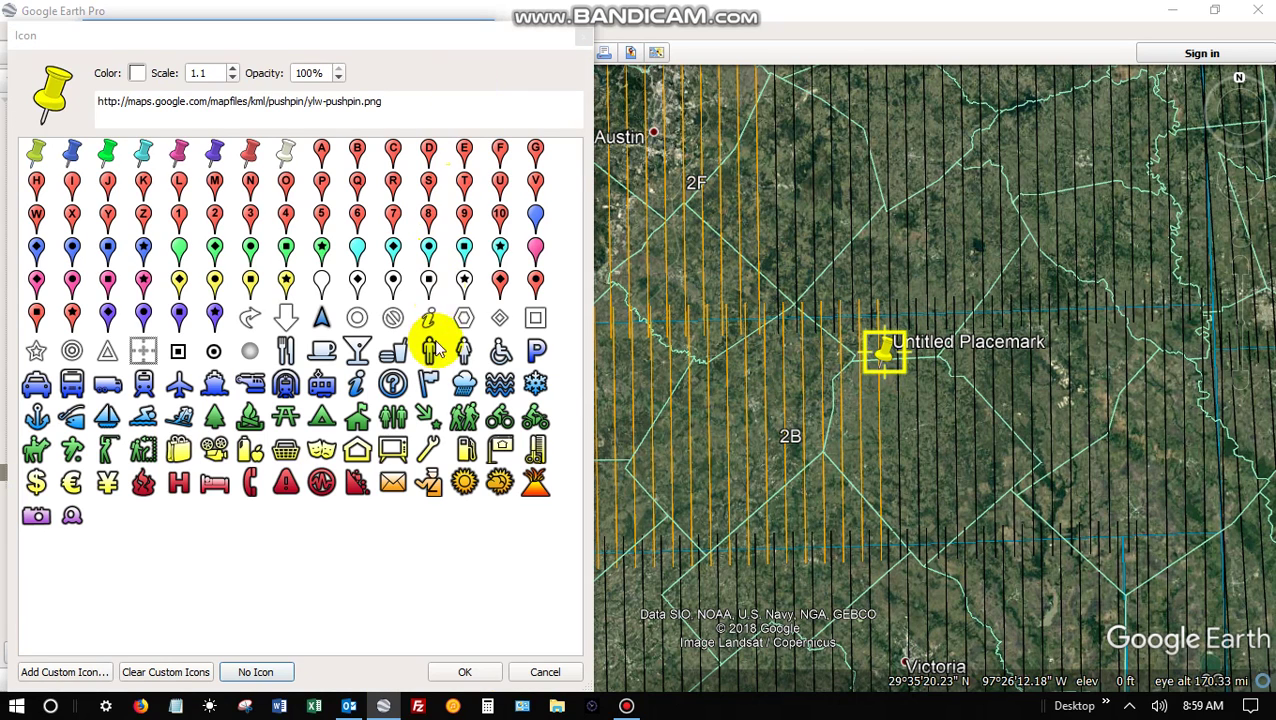
left_click(464, 383)
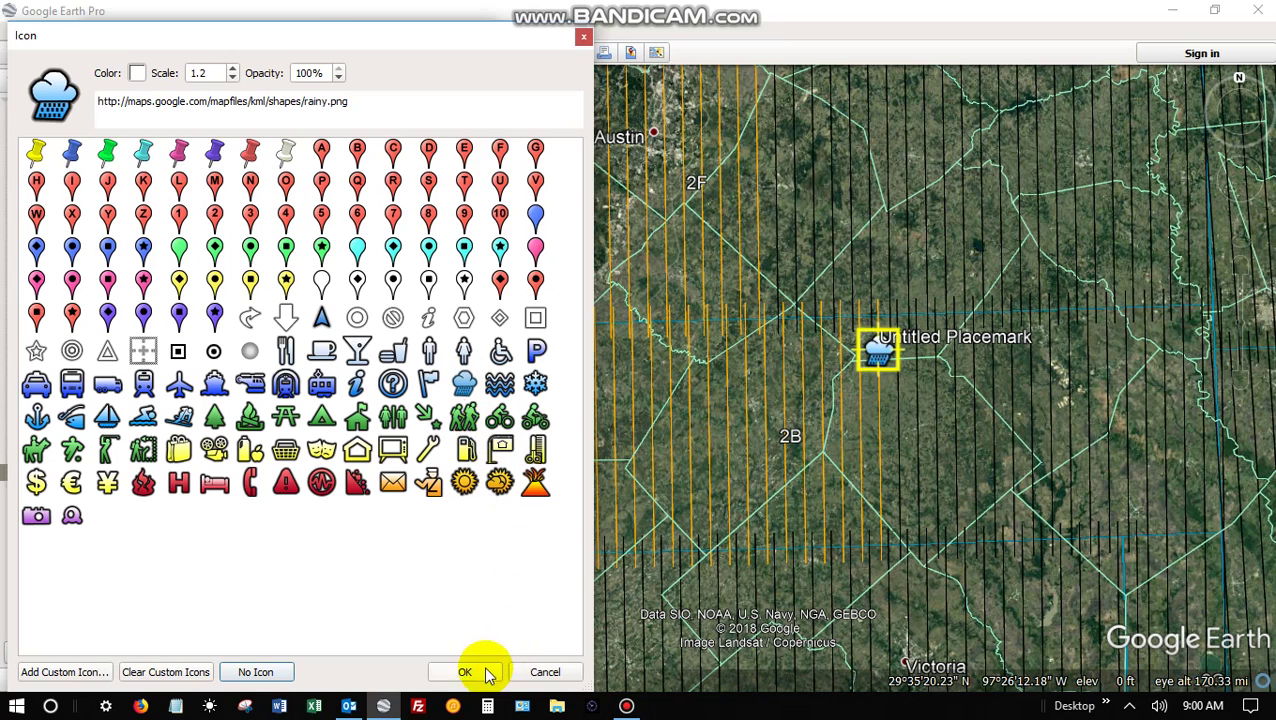
left_click(466, 672)
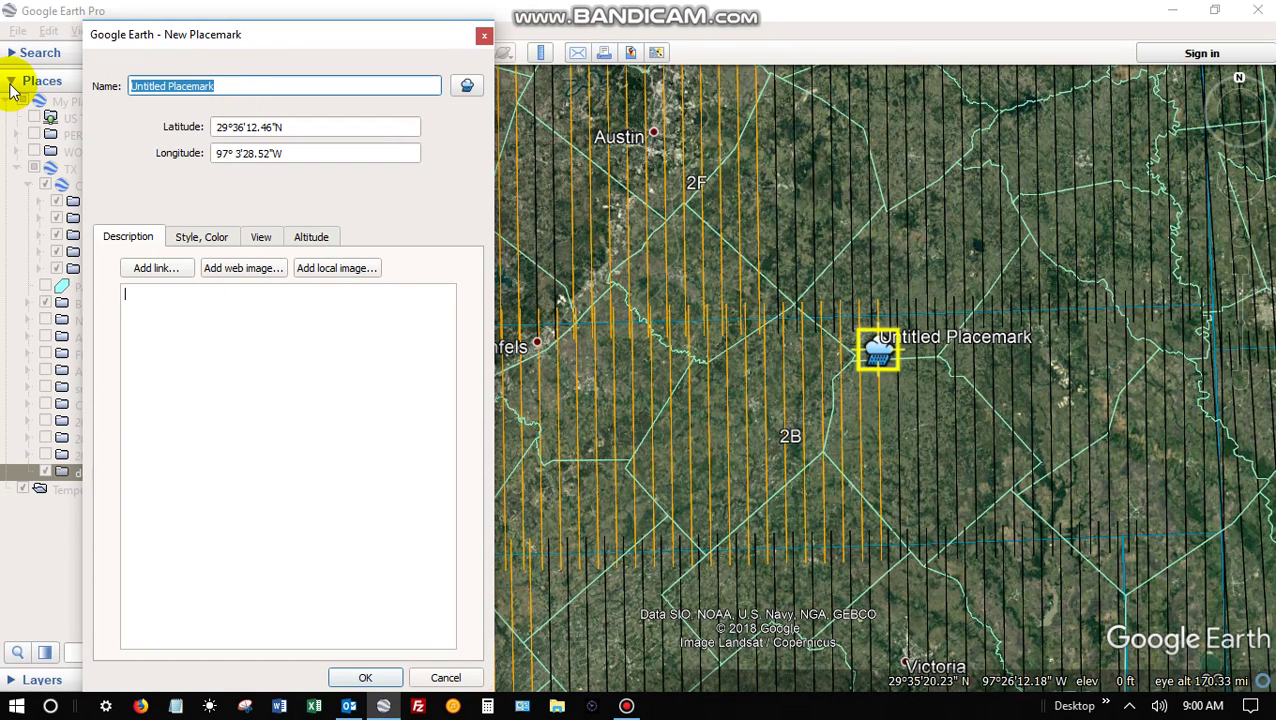
type("cloud at ")
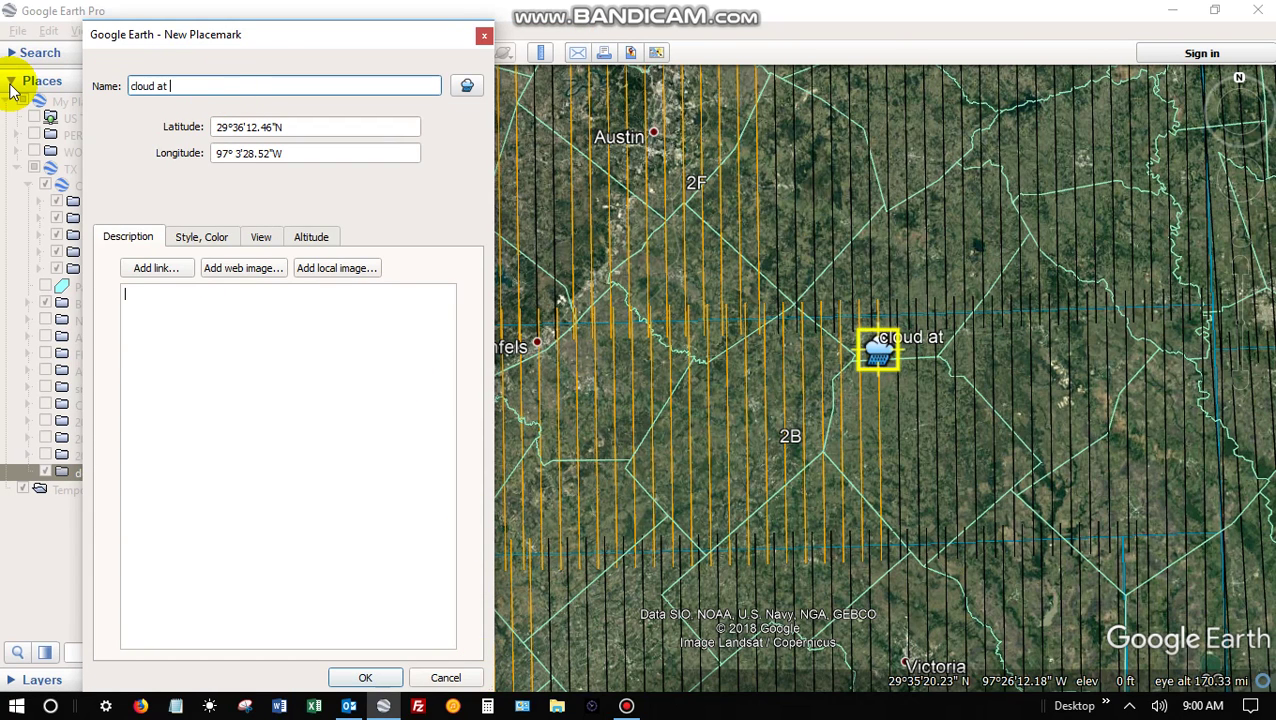
type("70km")
key("Return")
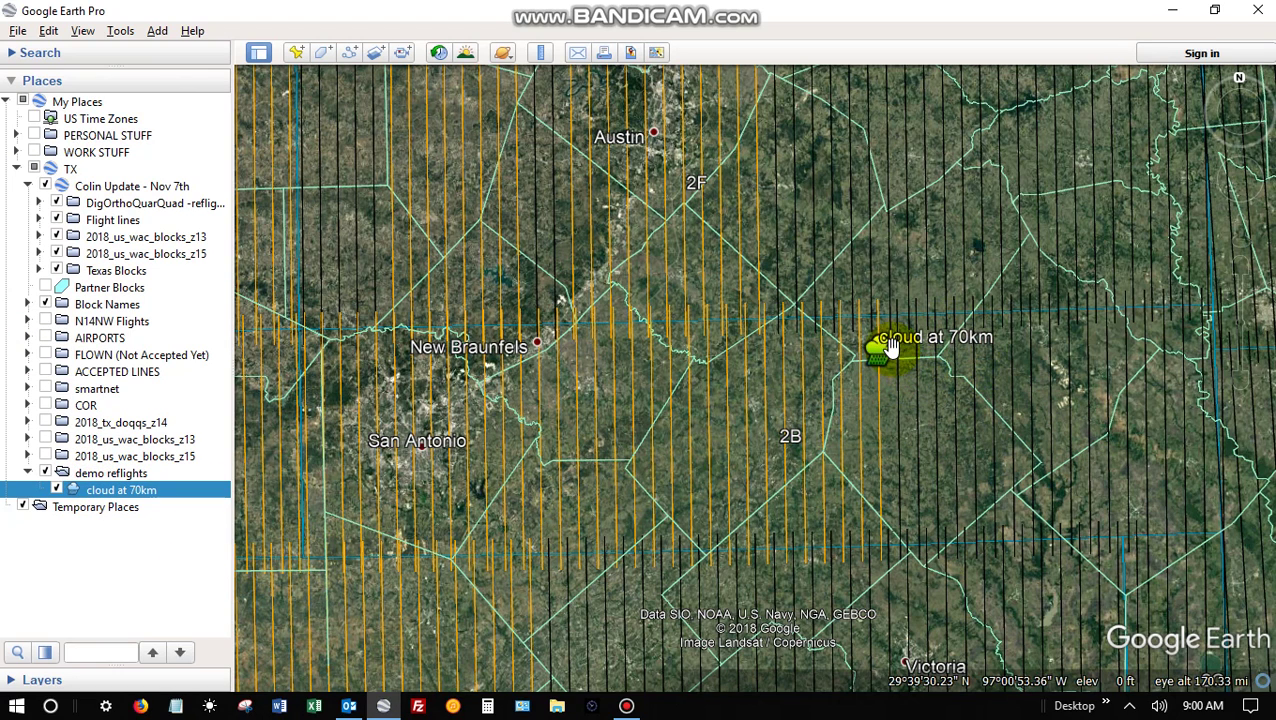
Delete the "cloud at 70km" placemark from the demo reflights folder
right_click(137, 492)
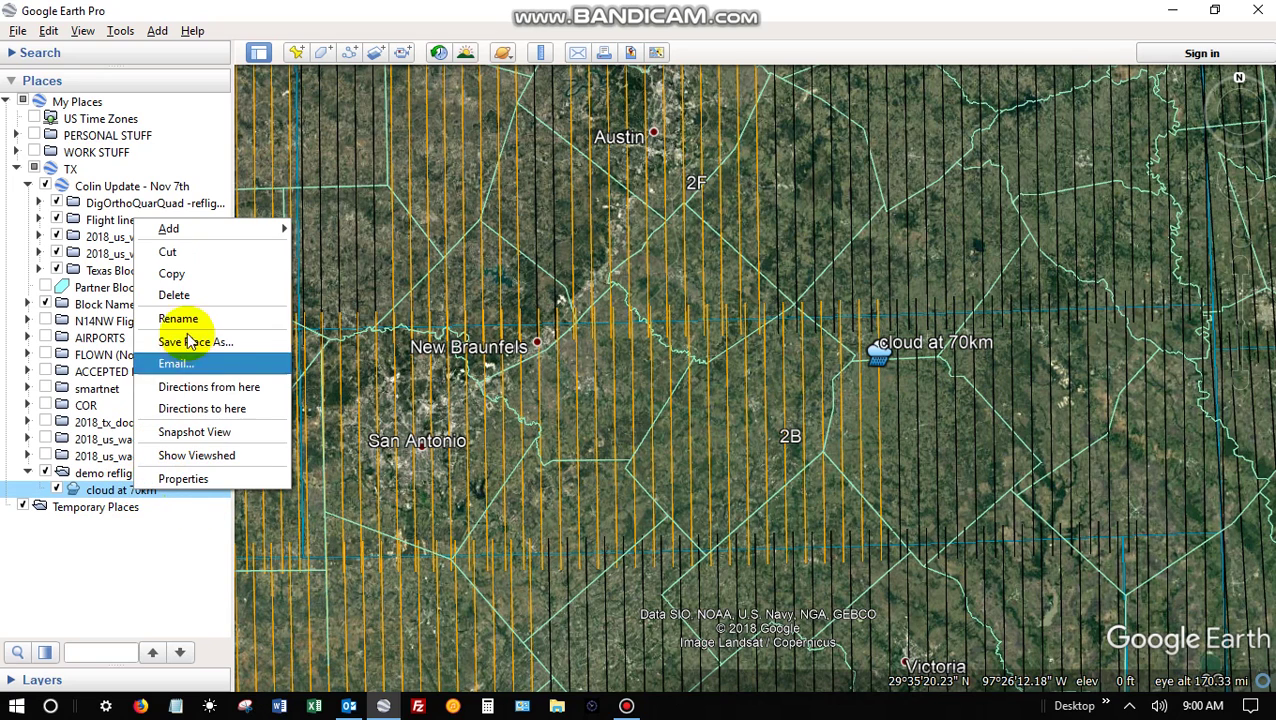
left_click(180, 295)
left_click(679, 379)
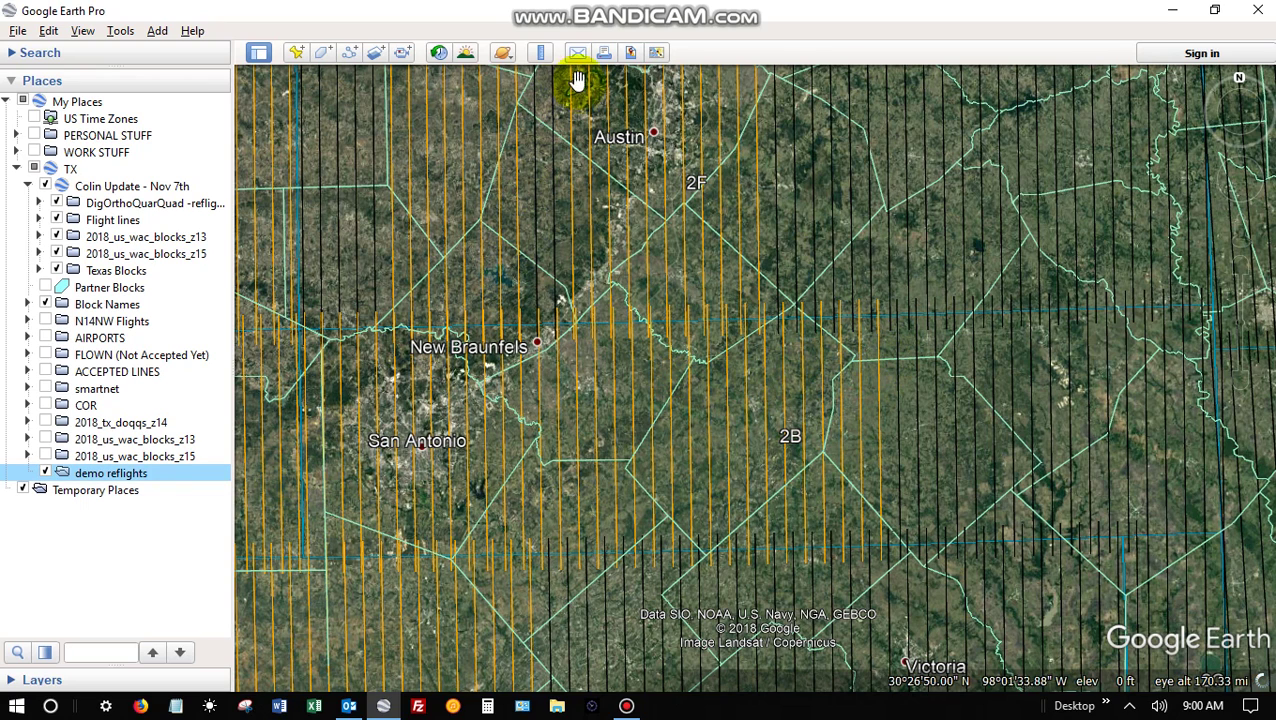
Measure a ruler line about 57 km long northward along flight line 032 from its southern end
left_click(541, 53)
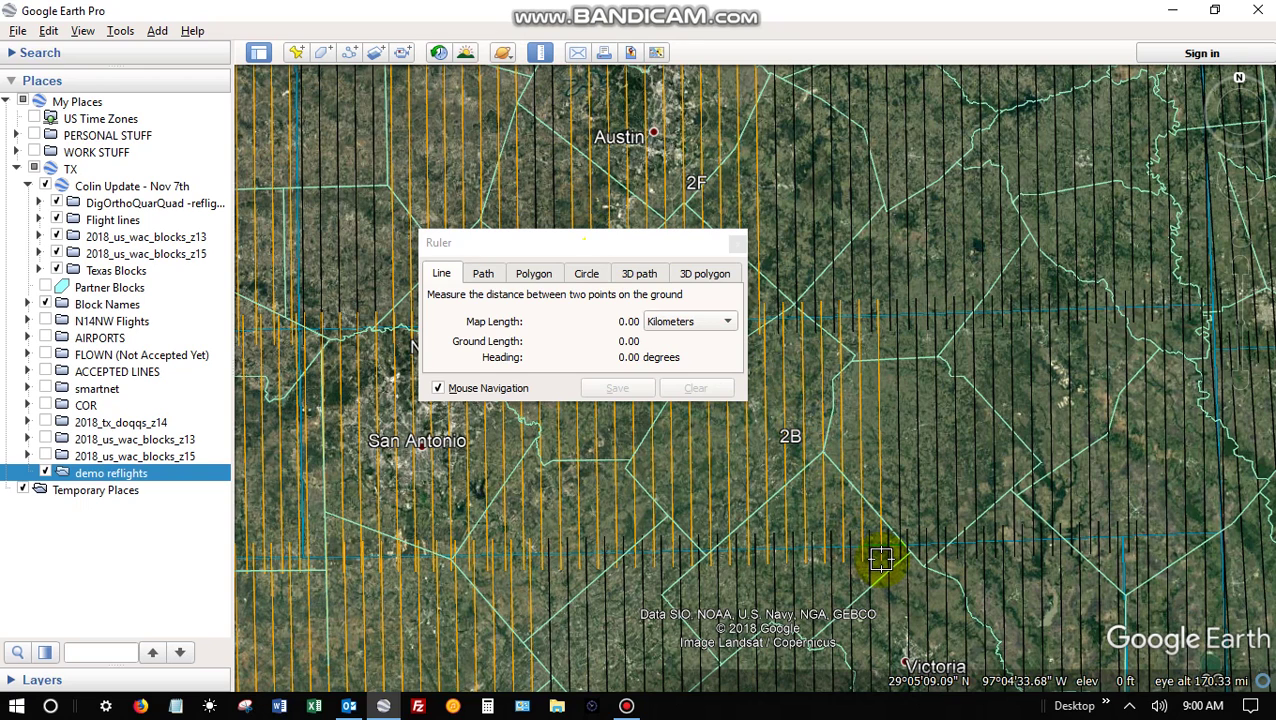
left_click(881, 559)
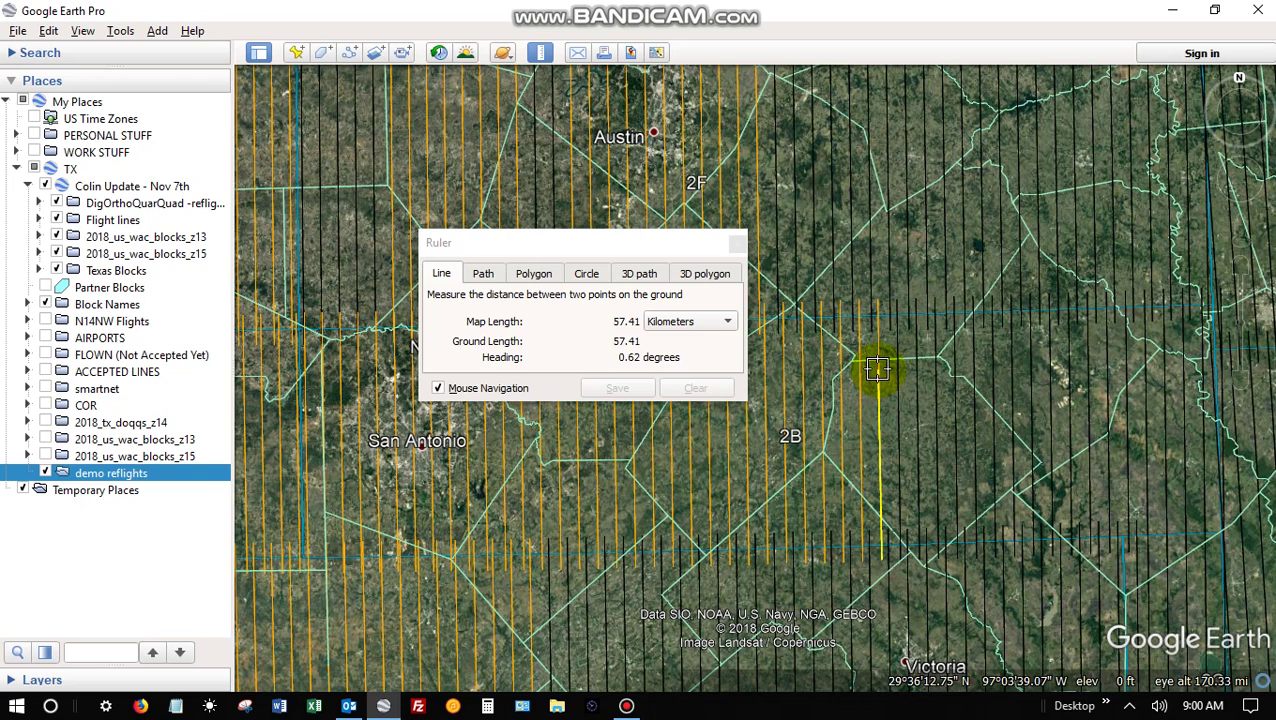
left_click(875, 369)
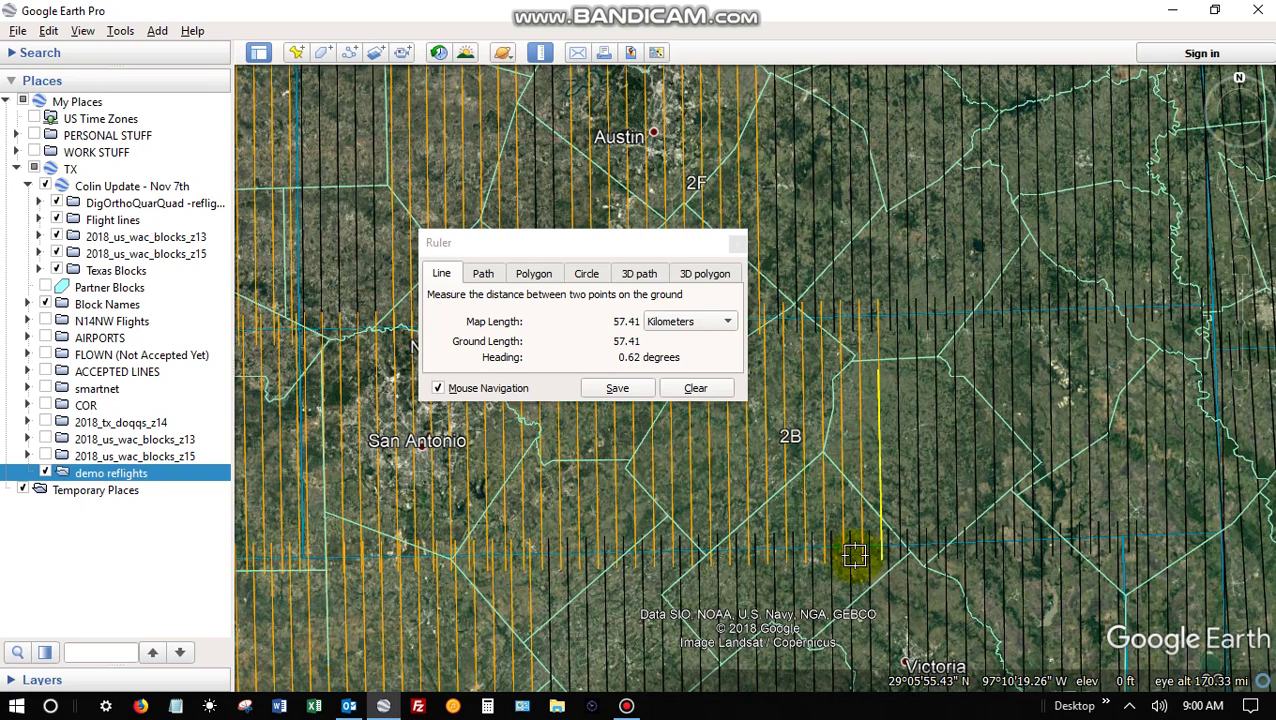
Move the ruler line's southern endpoint to the flight line's northern end, leaving about 21 km, with kilometers as the unit
left_click(881, 562)
left_click_drag(883, 568, 878, 306)
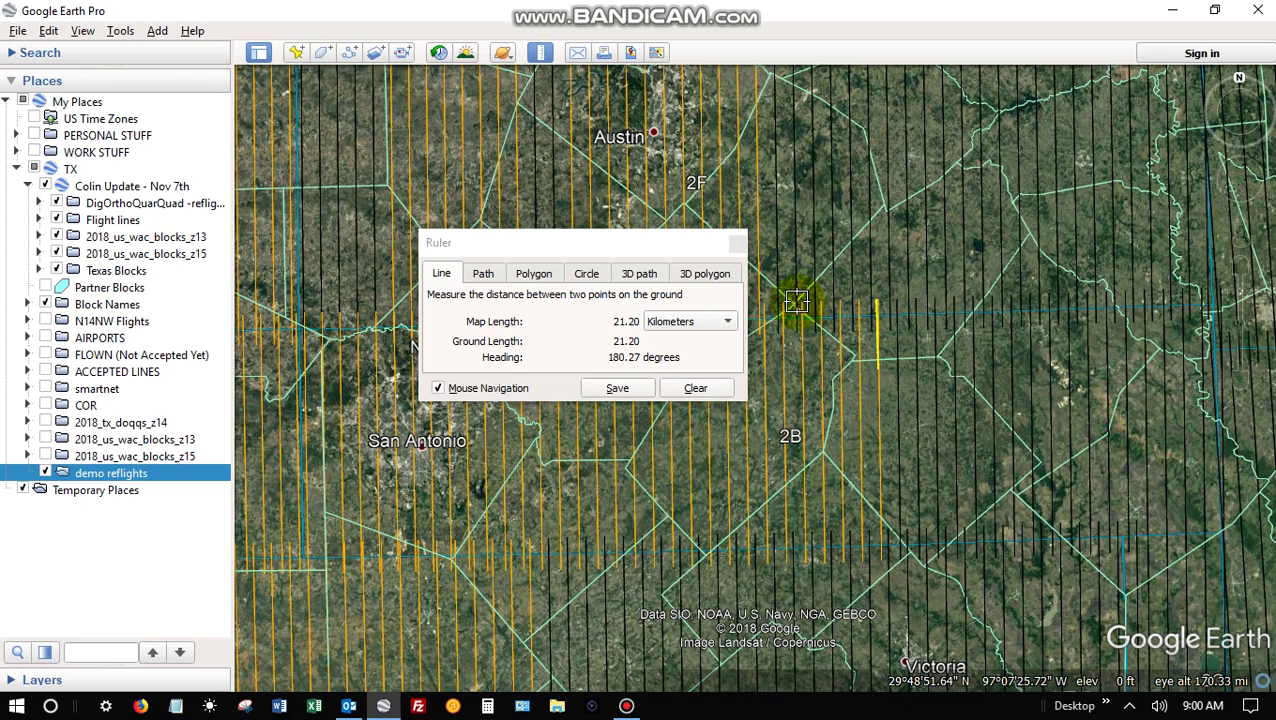
left_click(723, 324)
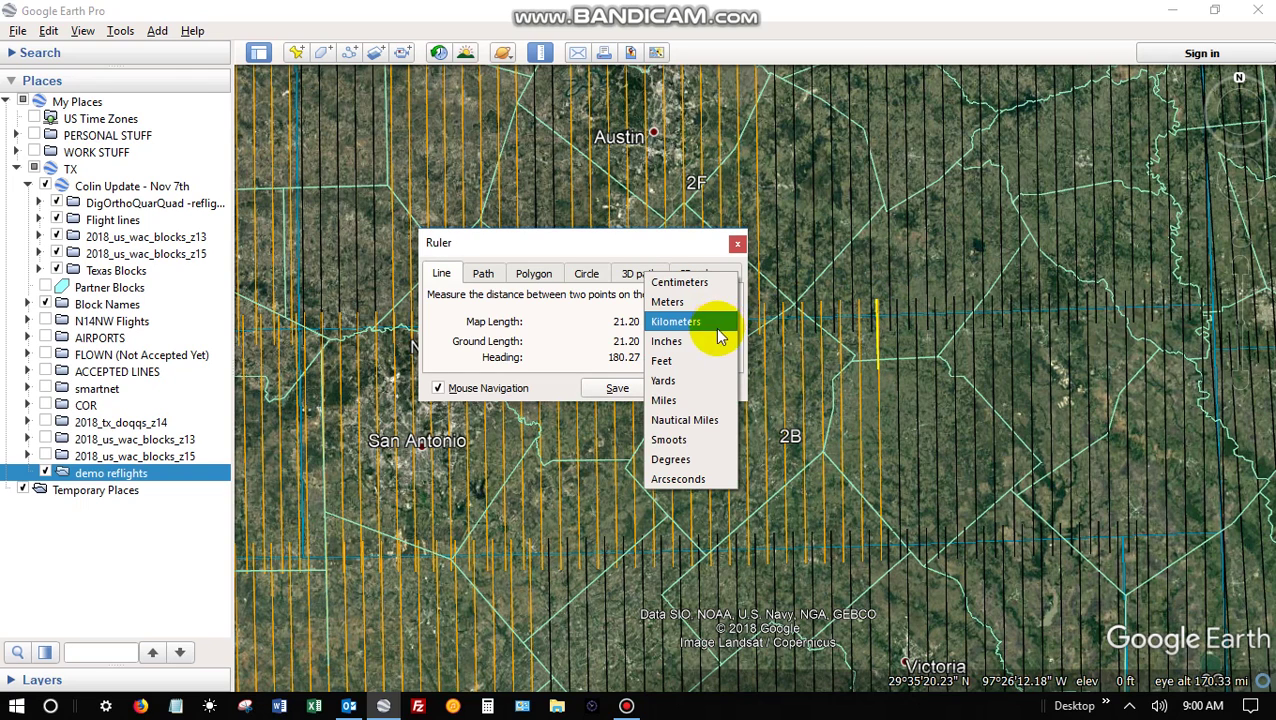
left_click(678, 322)
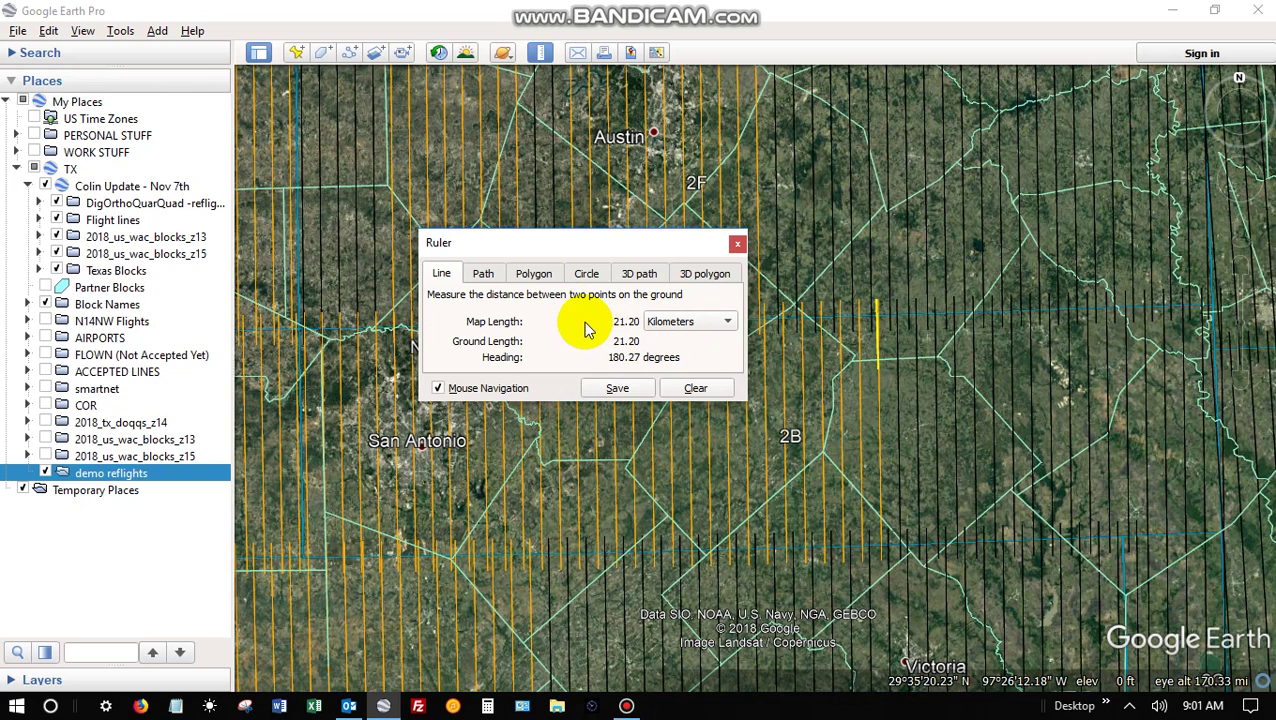
Save the ruler line as a path named "clouds 60-end"
left_click(633, 387)
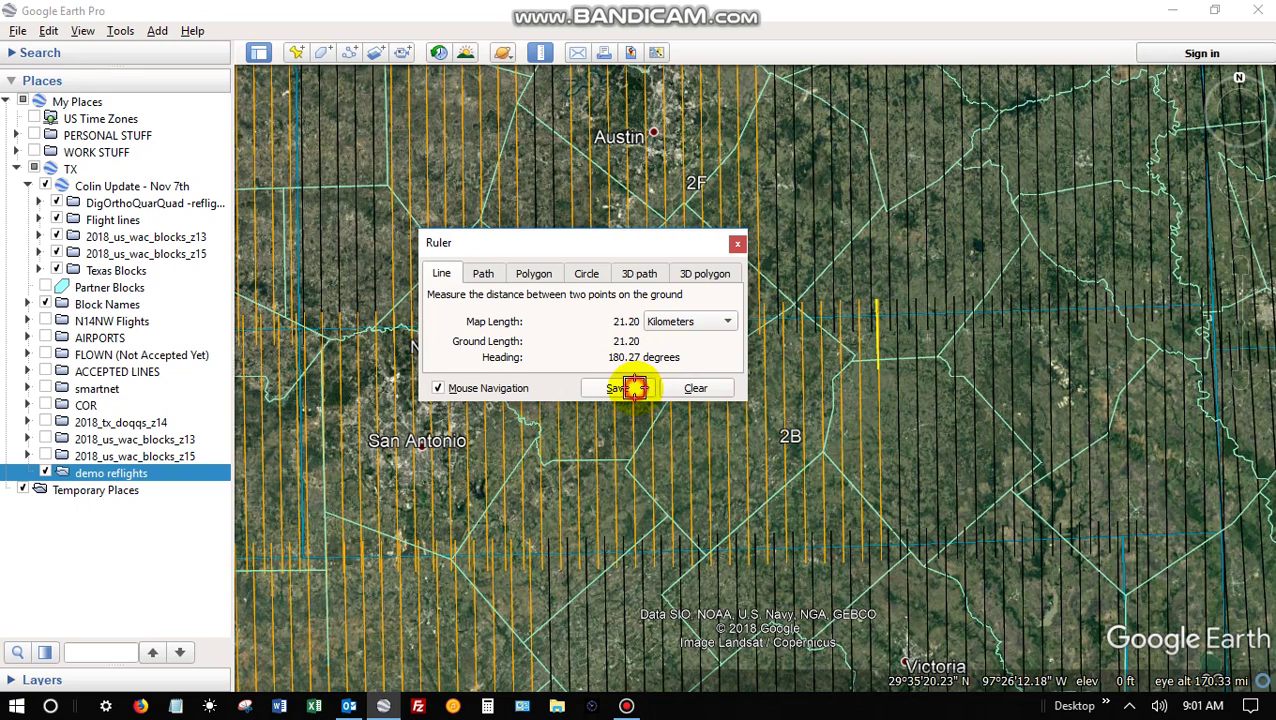
left_click_drag(200, 86, 80, 77)
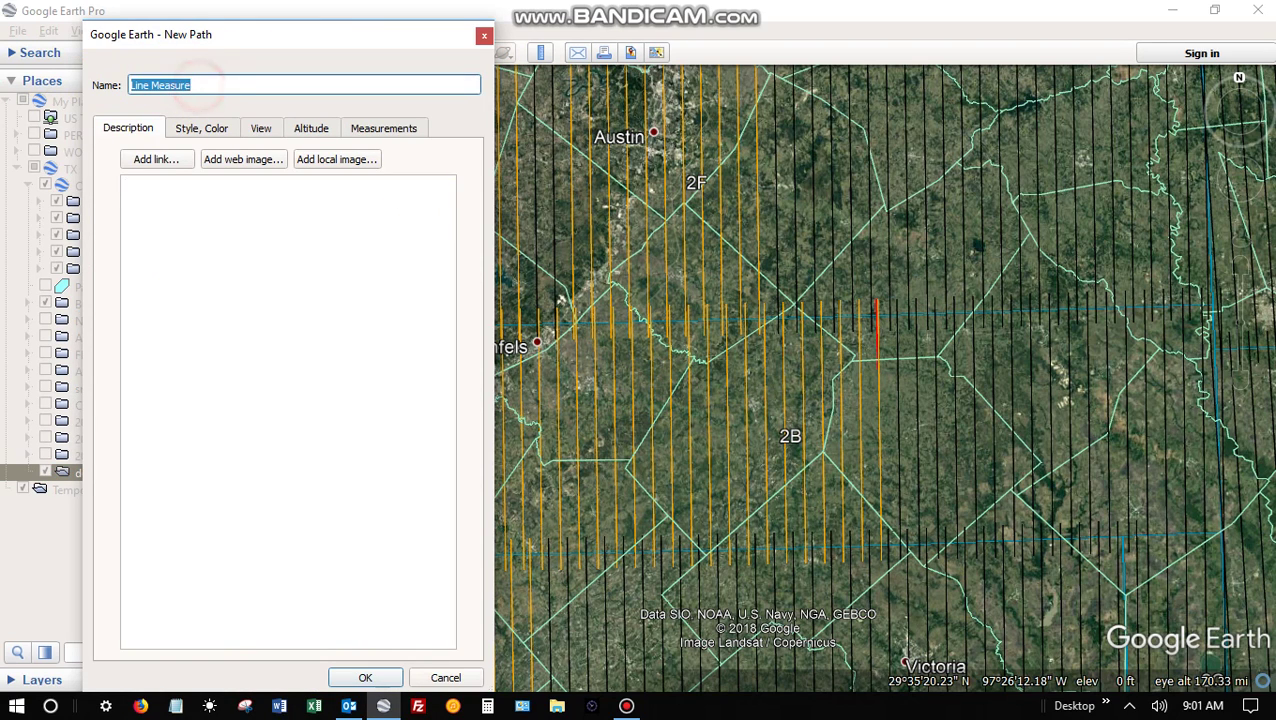
type("clouds 60-end")
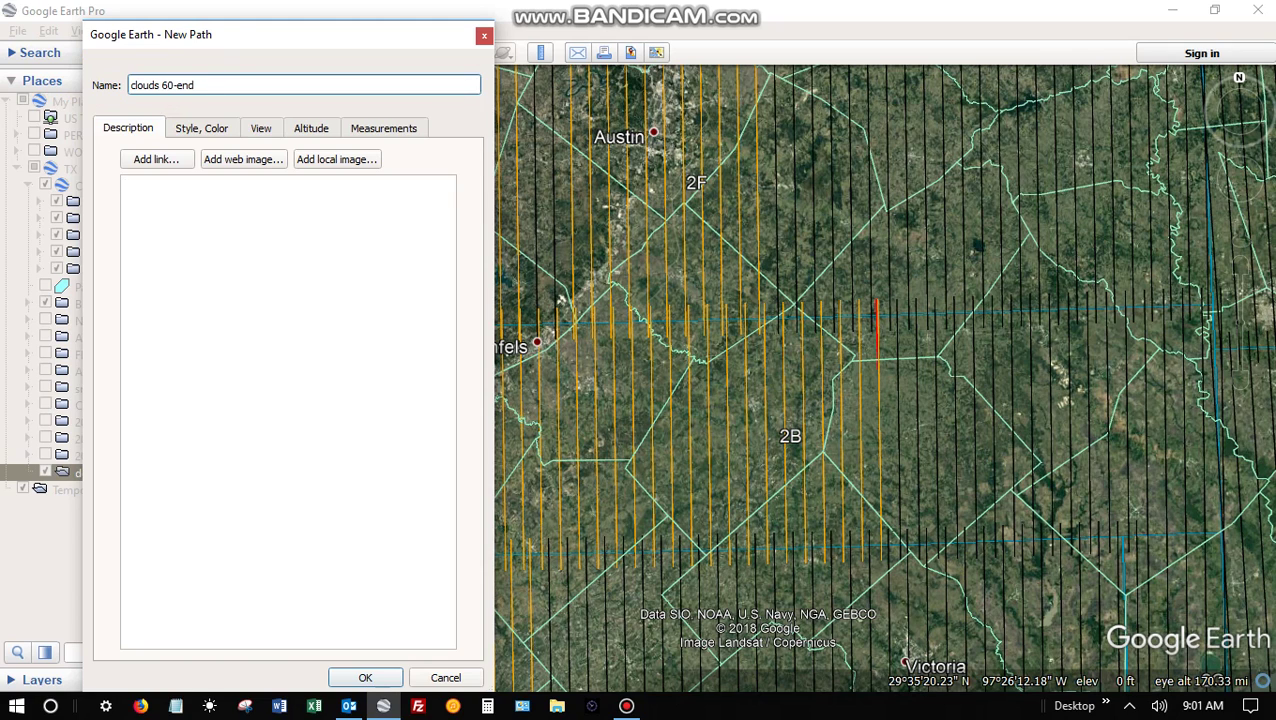
left_click(365, 677)
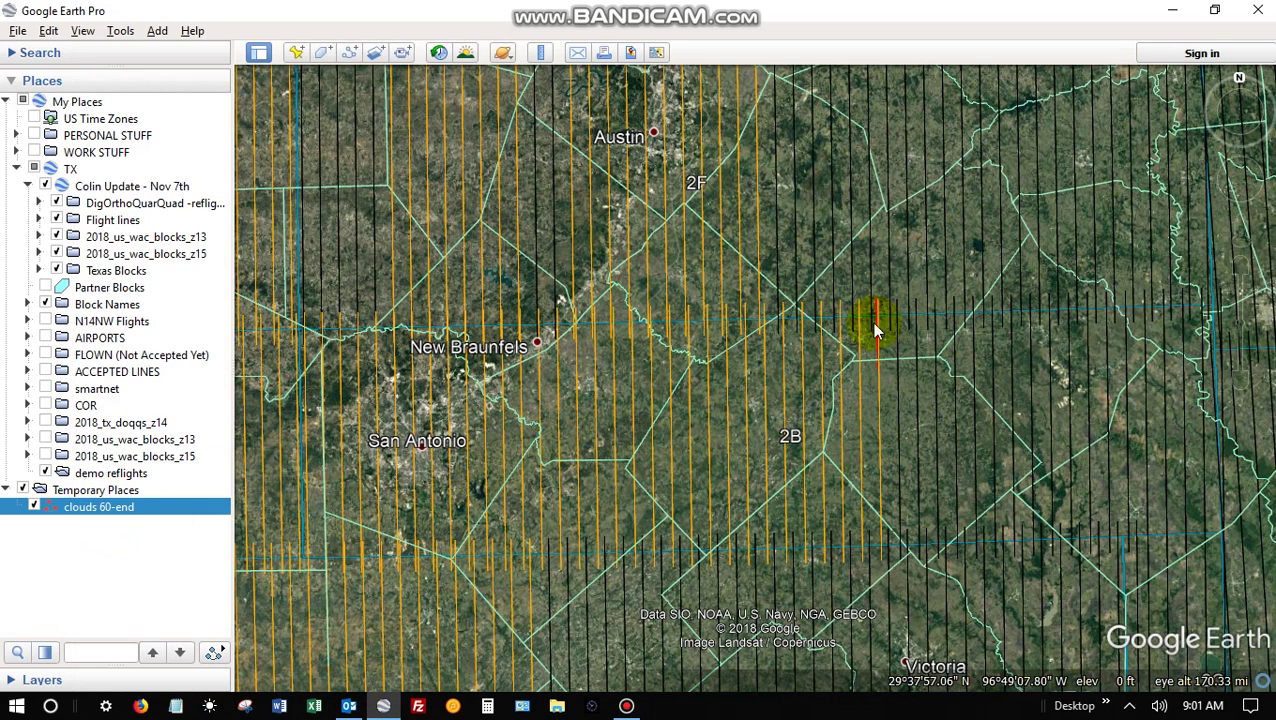
Increase the line width of the "clouds 60-end" path and keep its color red (#ff0000)
right_click(99, 512)
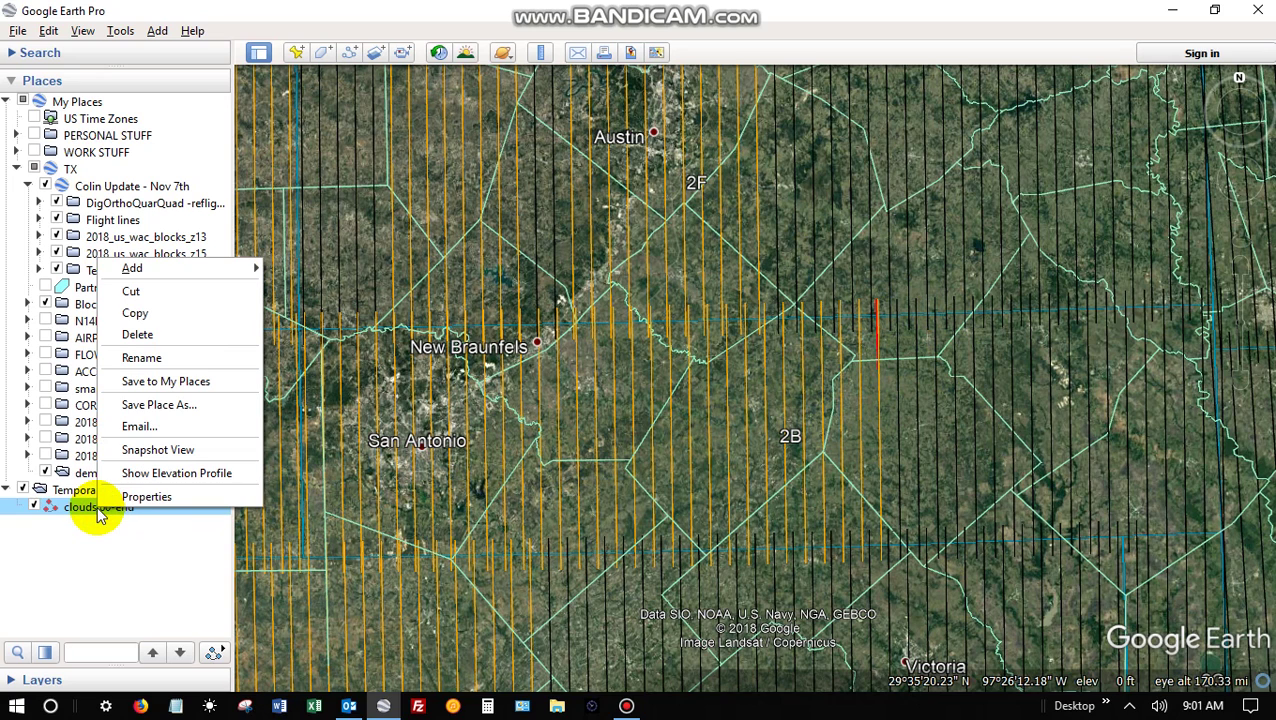
left_click(125, 497)
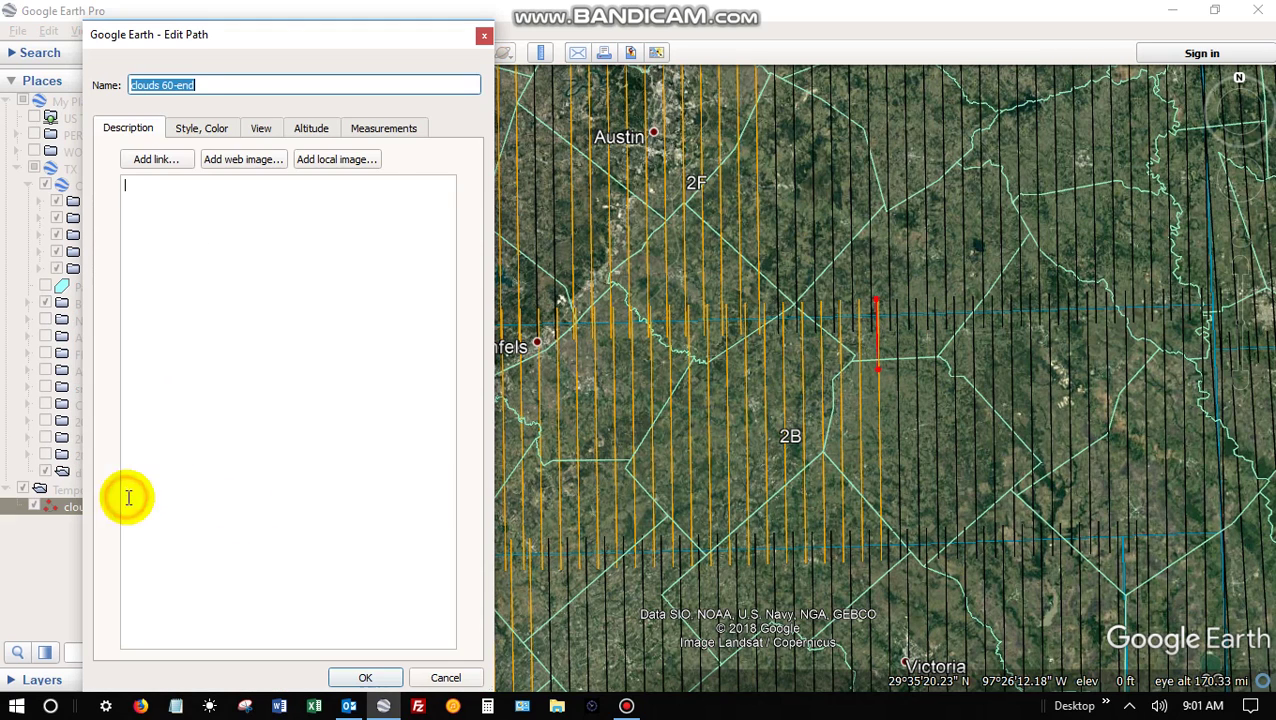
left_click(195, 133)
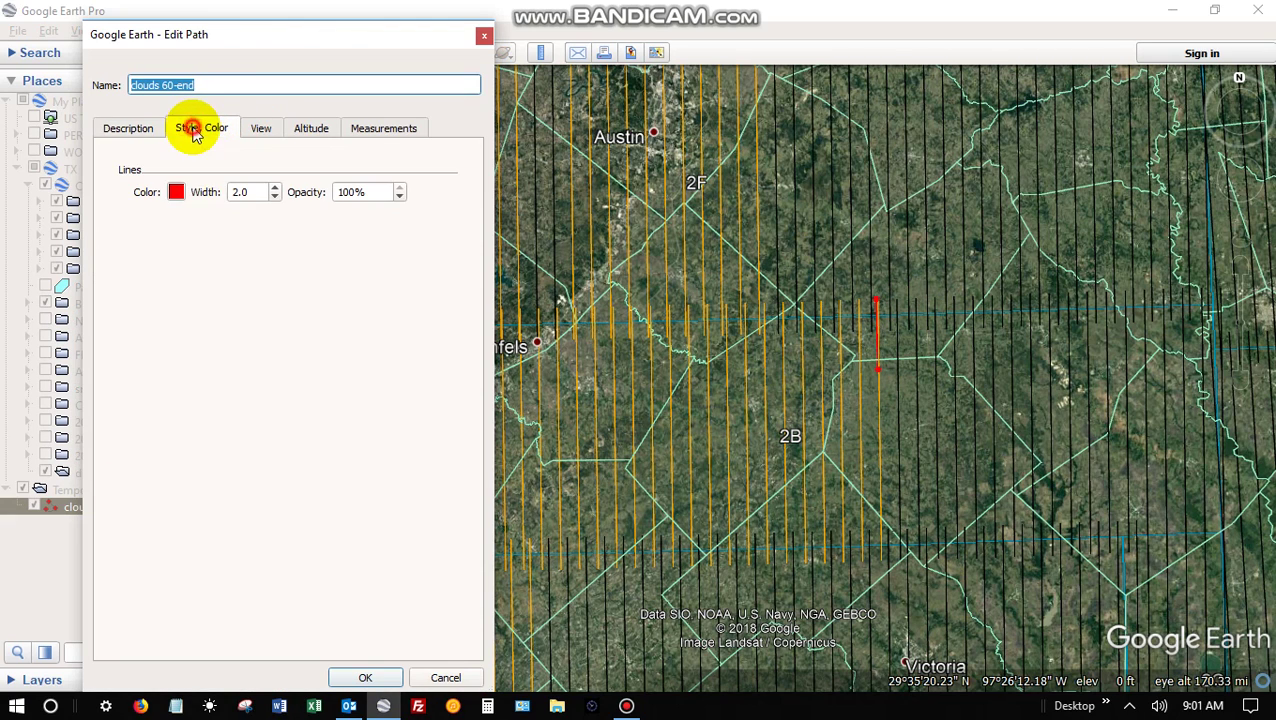
left_click(177, 193)
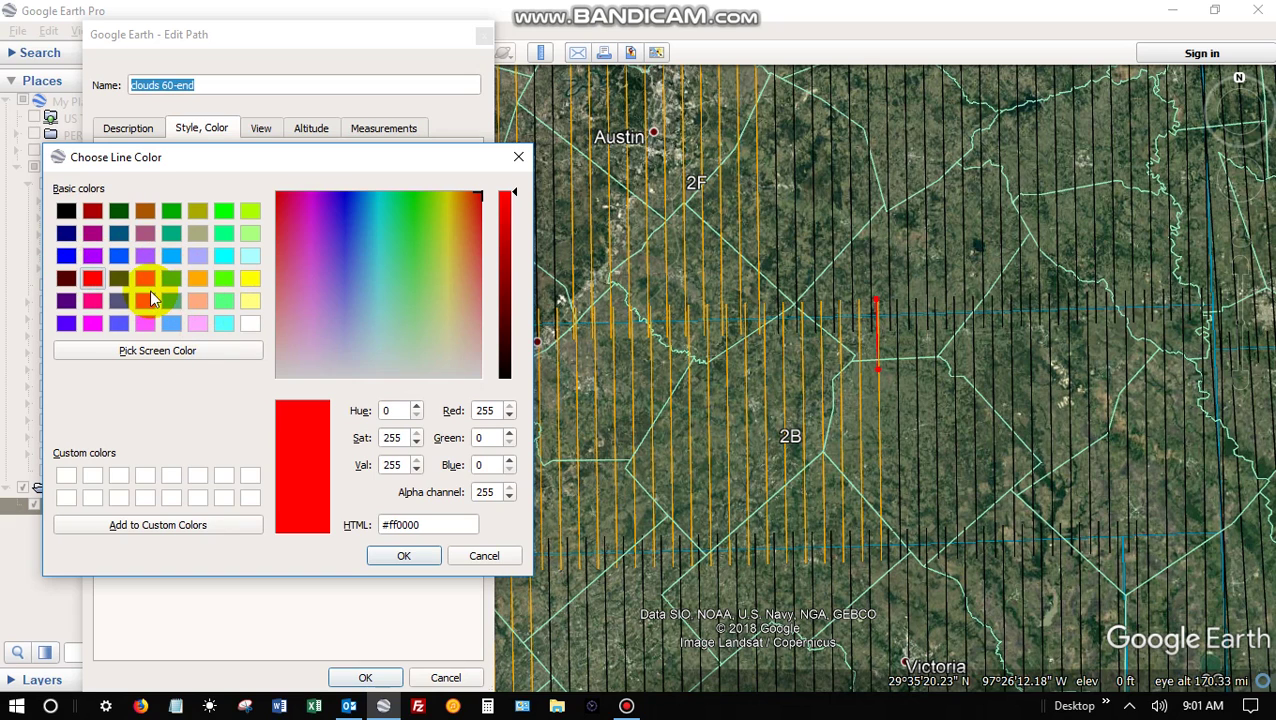
left_click(412, 555)
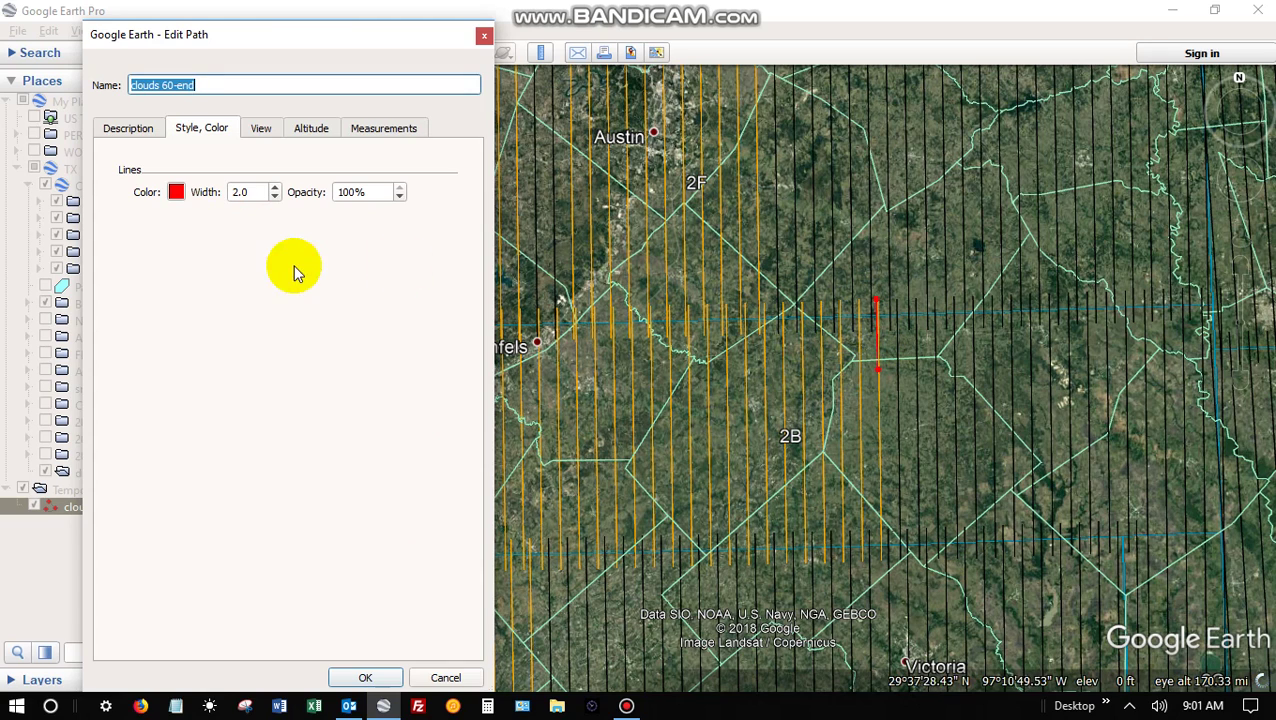
left_click(275, 187)
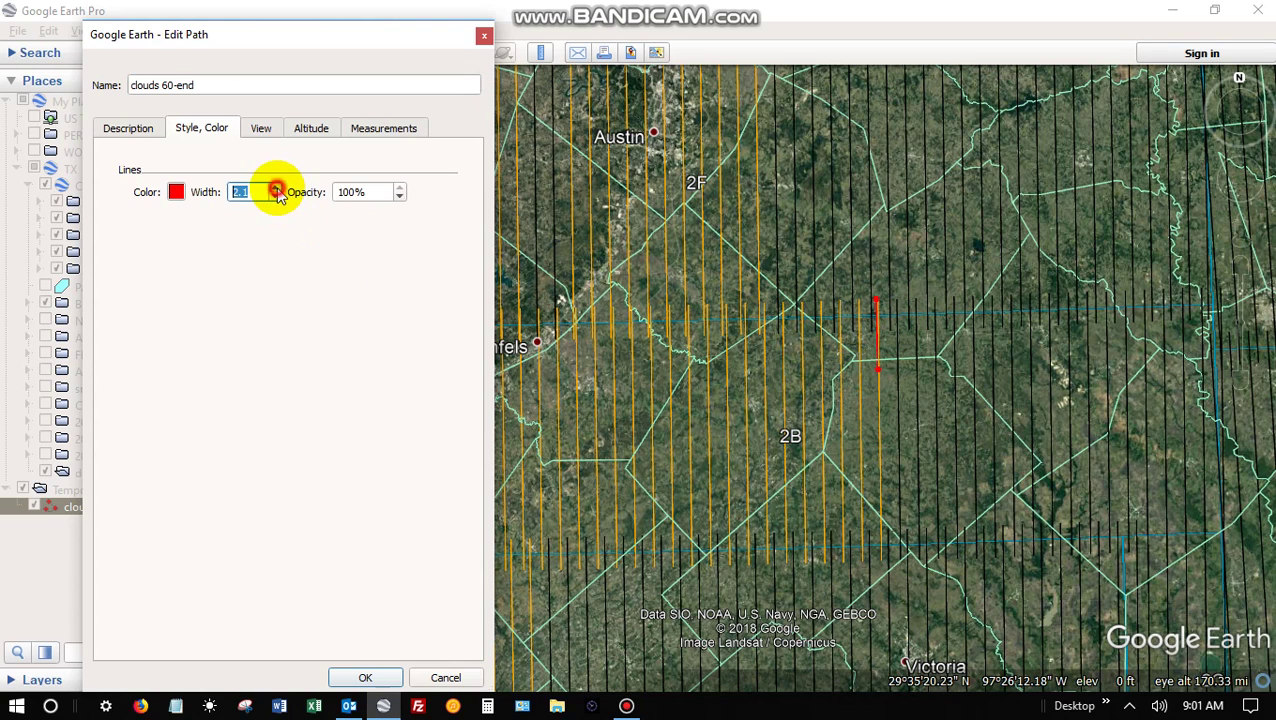
left_click(276, 187)
left_click(276, 187)
left_click(276, 187)
left_click(276, 187)
left_click(276, 195)
left_click(376, 676)
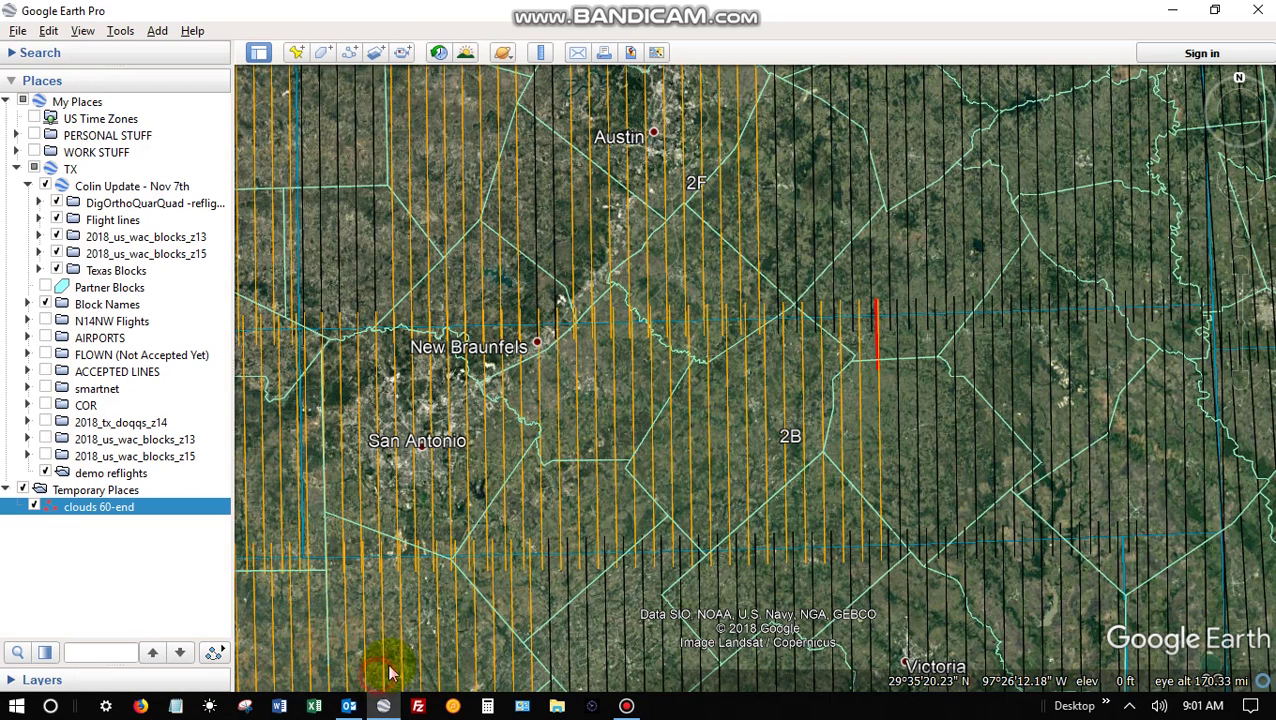
Hide flight line 032 in the tx_2b flight lines folder so only its cloud section shows, and collapse that folder
left_click(881, 429)
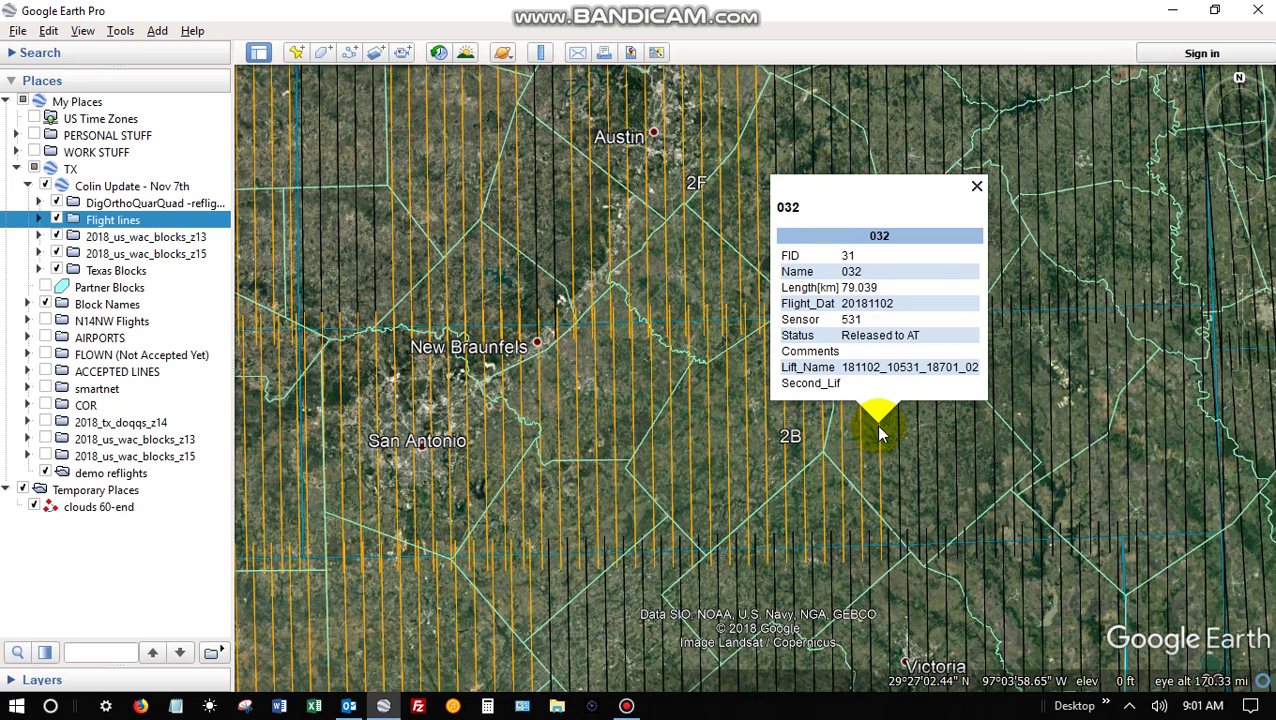
left_click(38, 219)
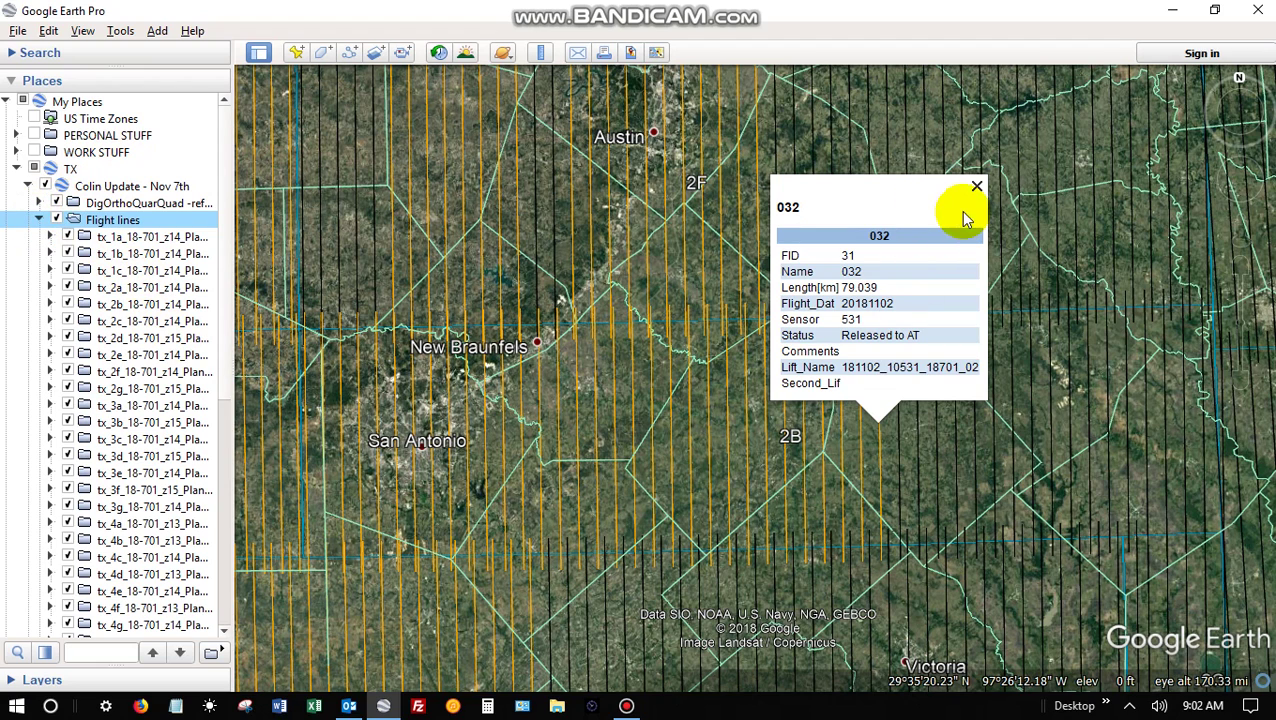
left_click(879, 462)
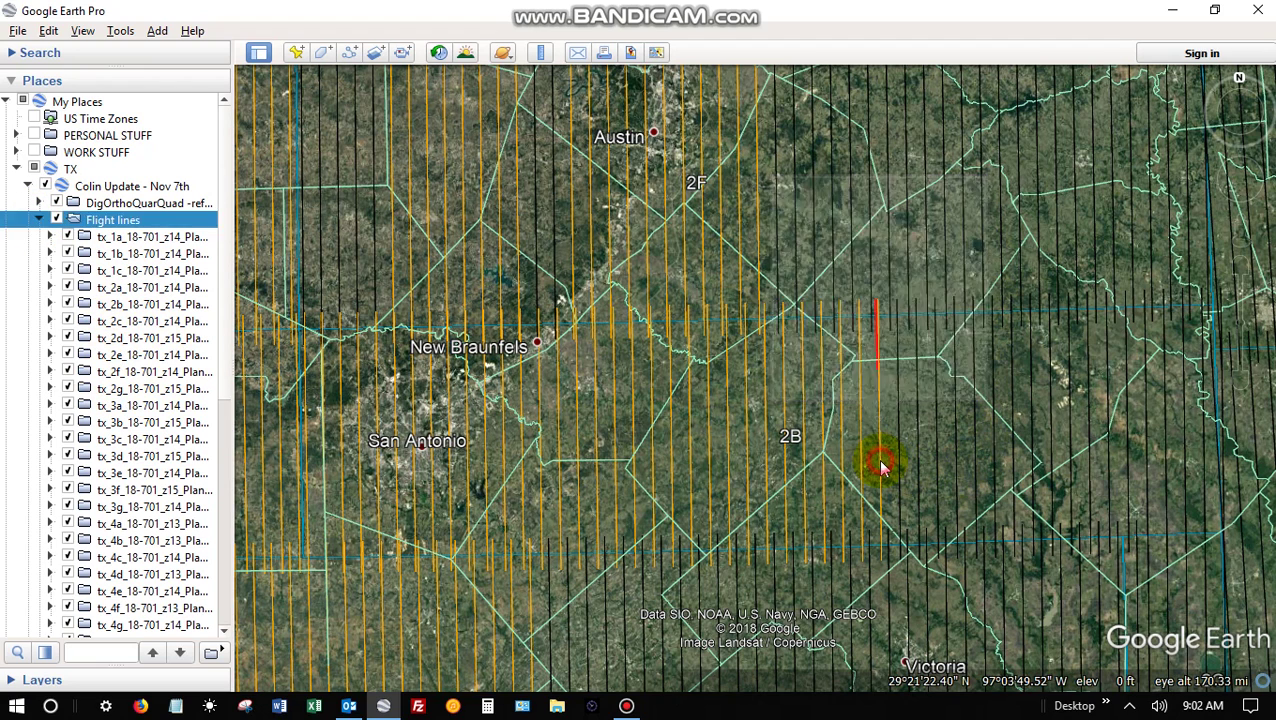
left_click(50, 305)
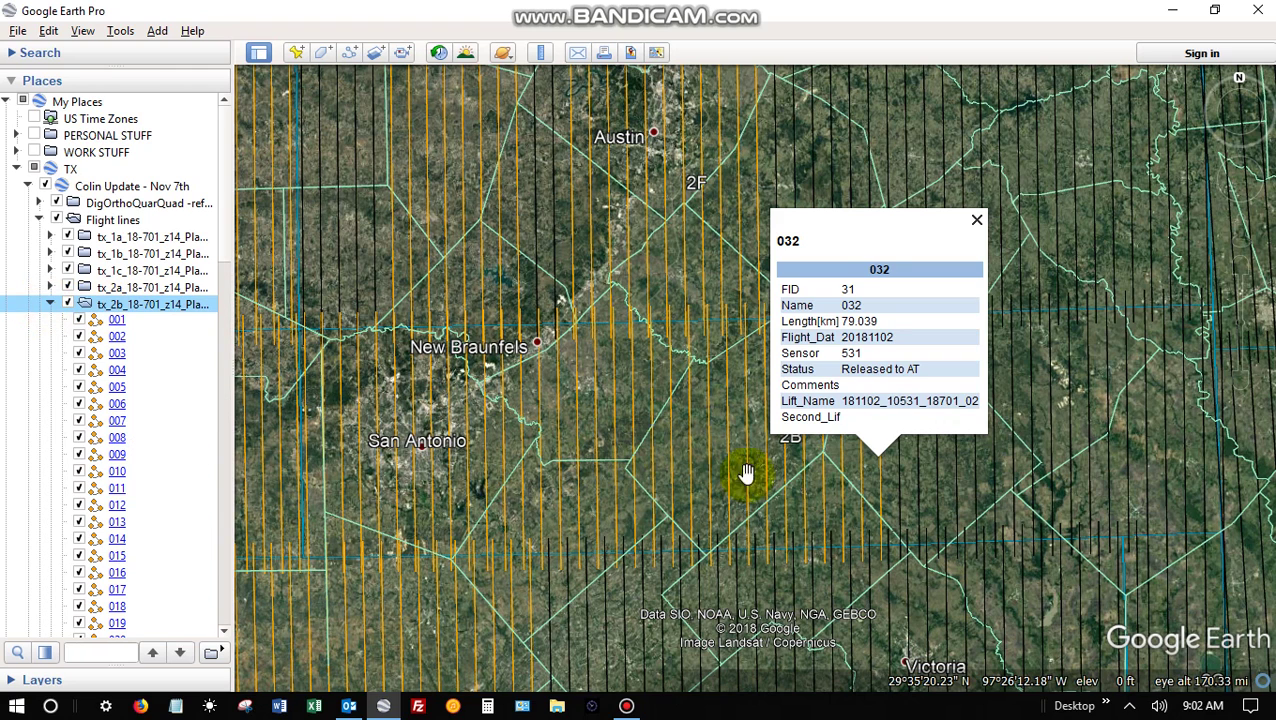
left_click(875, 478)
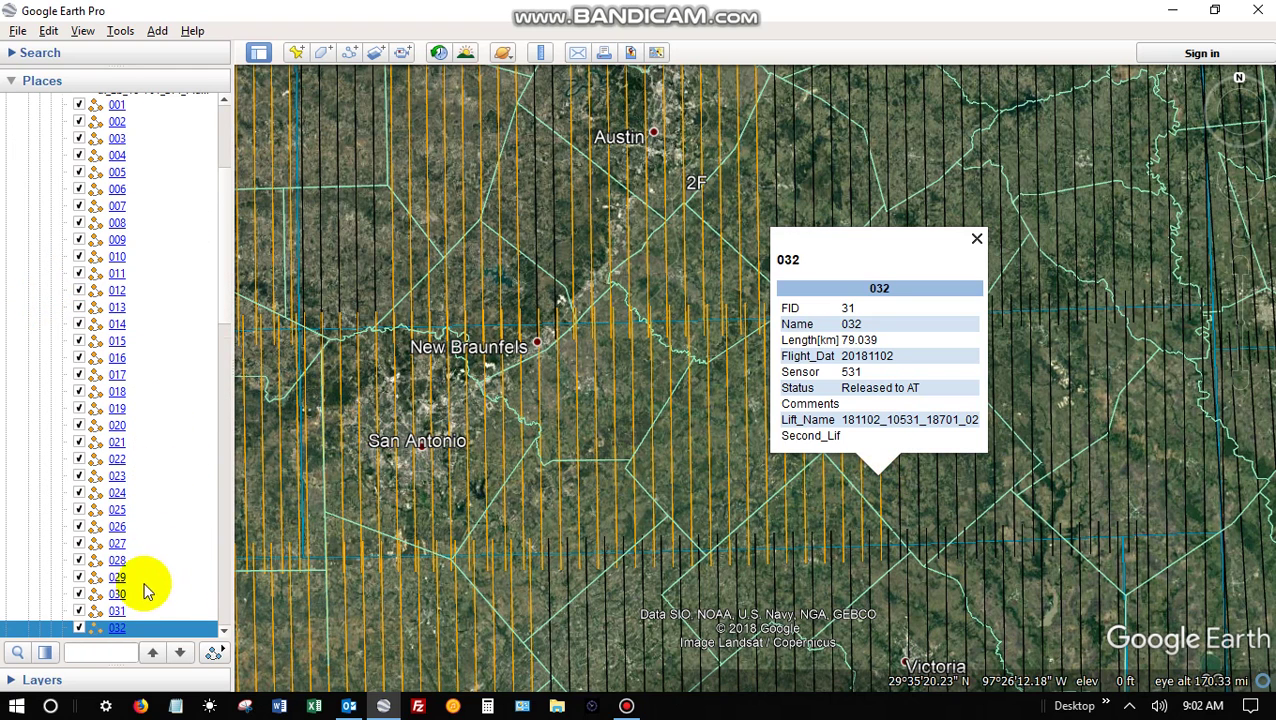
scroll(145, 592, "down", 4)
left_click(80, 437)
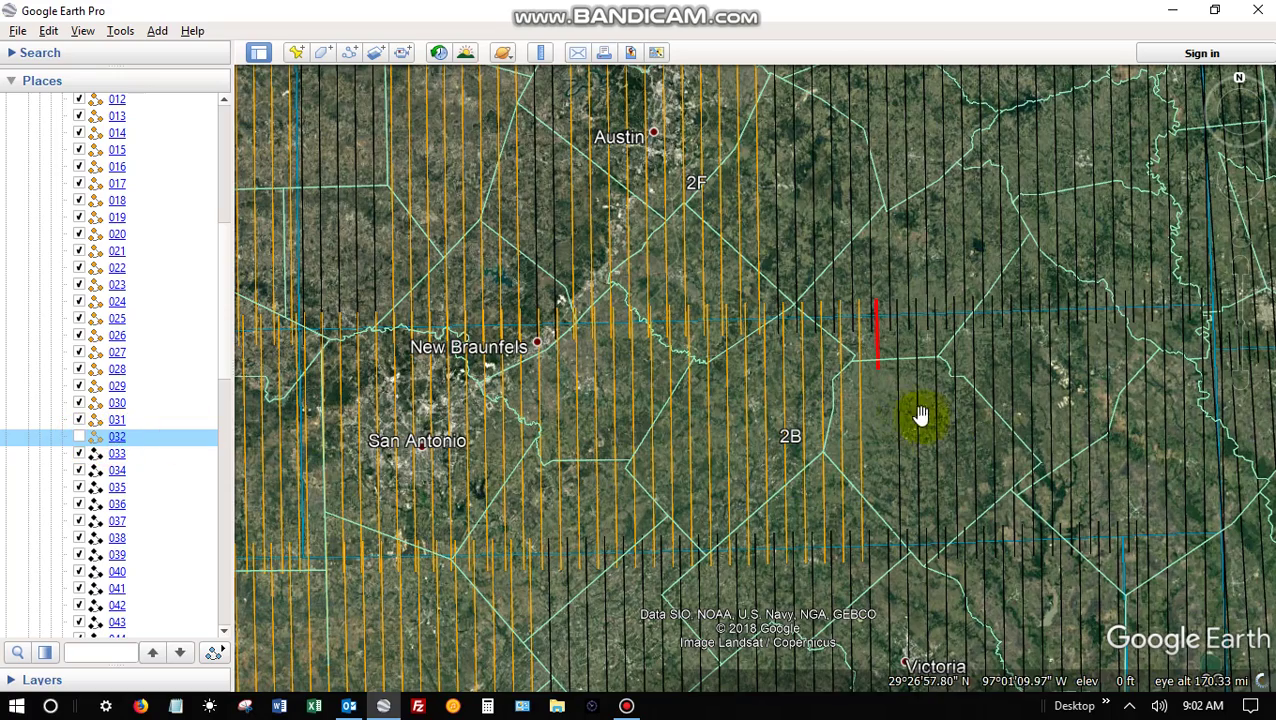
scroll(911, 415, "down", 3)
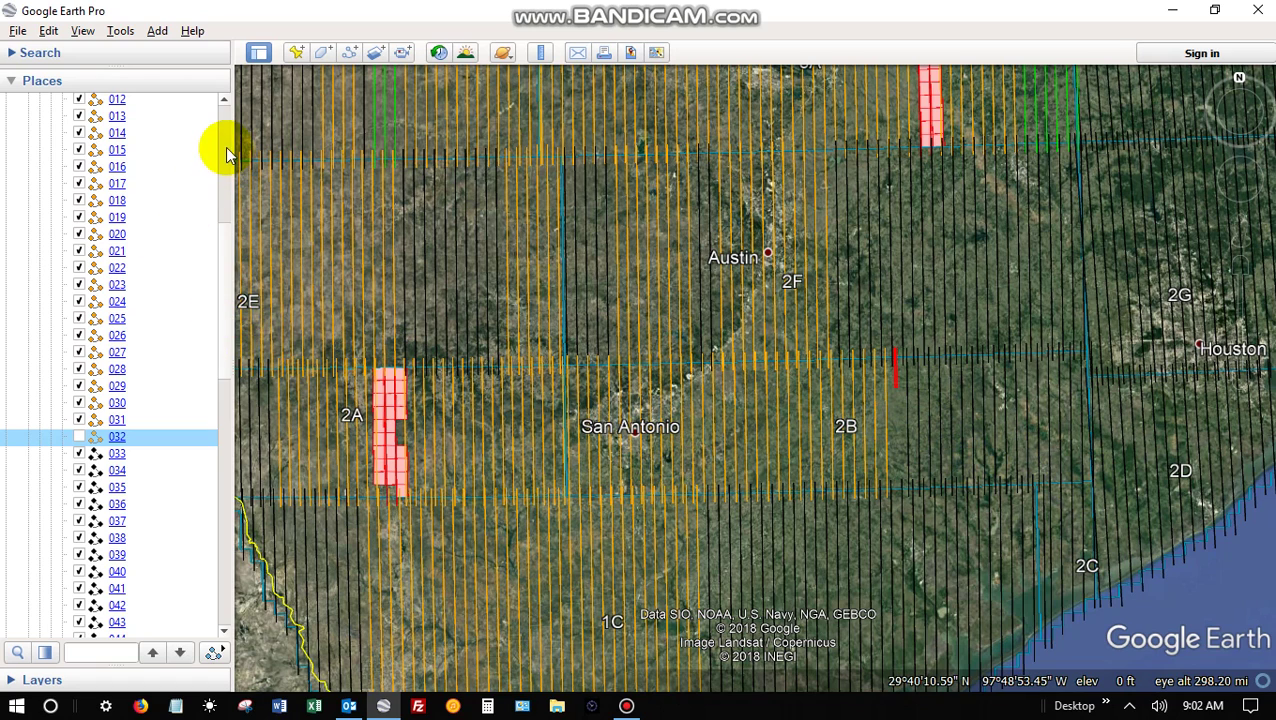
scroll(226, 155, "up", 8)
left_click(50, 303)
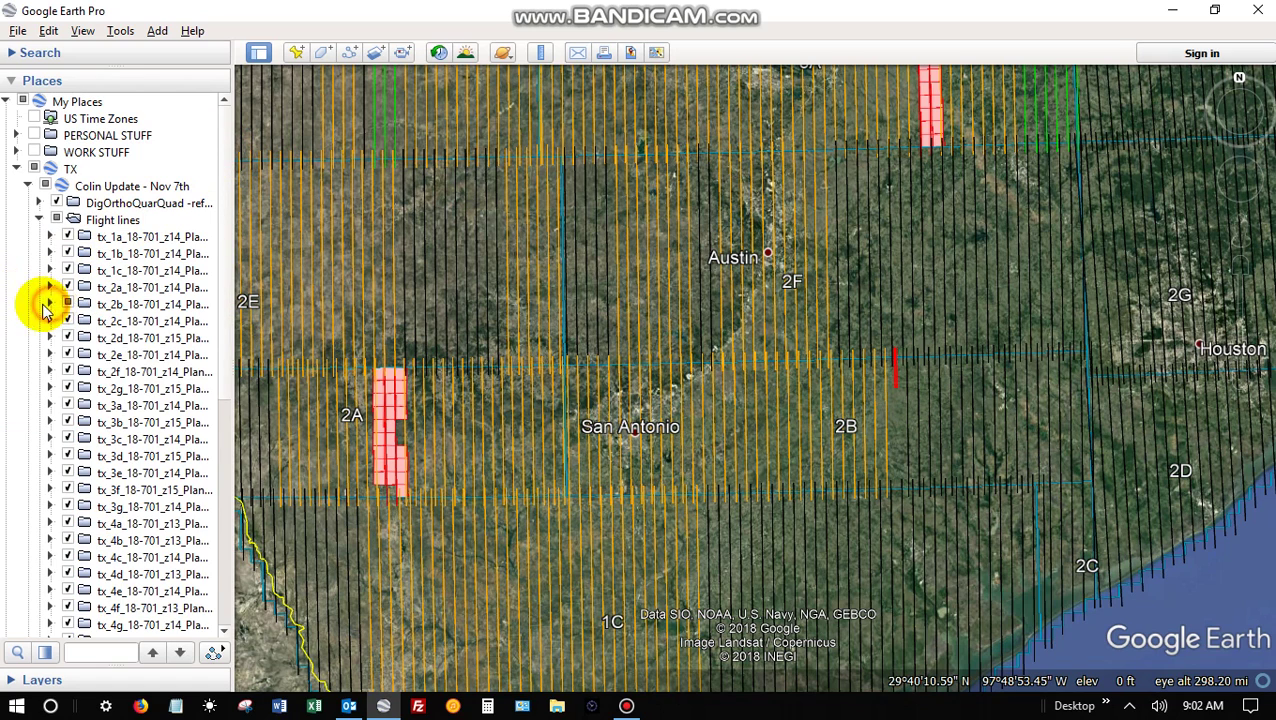
Save the "clouds 60-end" path from Temporary Places to My Places
scroll(140, 435, "down", 8)
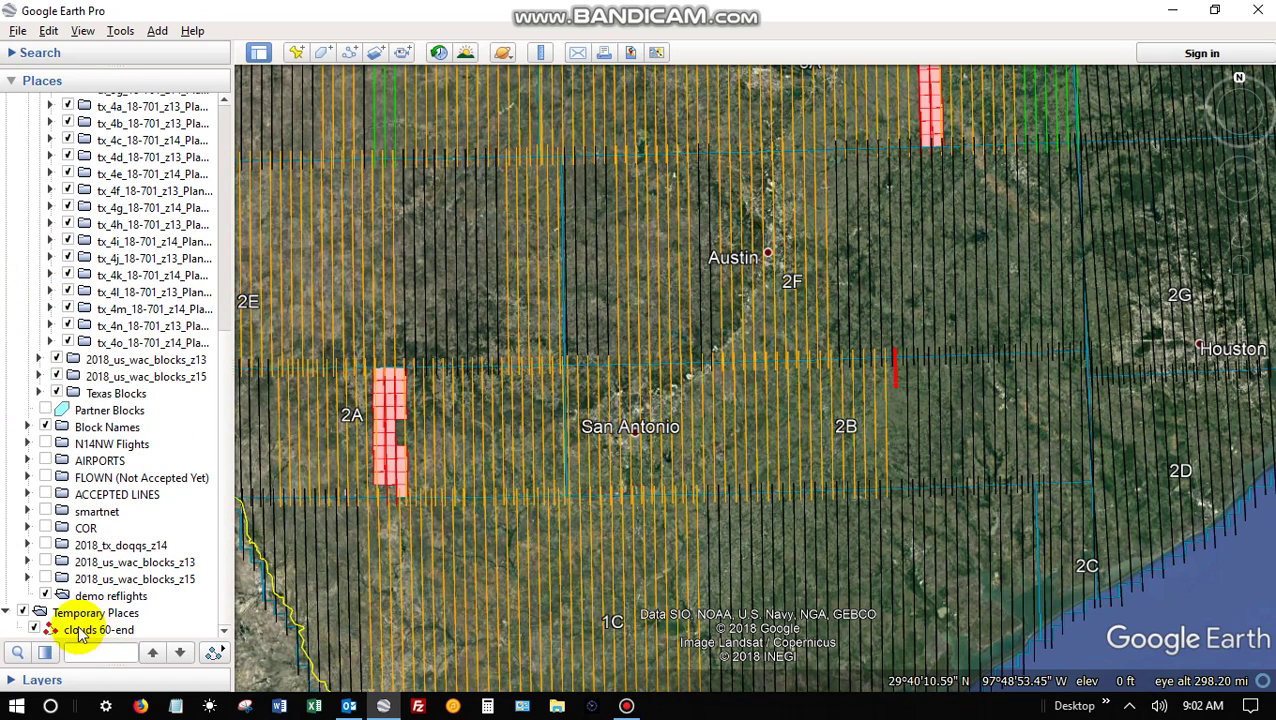
left_click(23, 612)
left_click(84, 630)
right_click(84, 630)
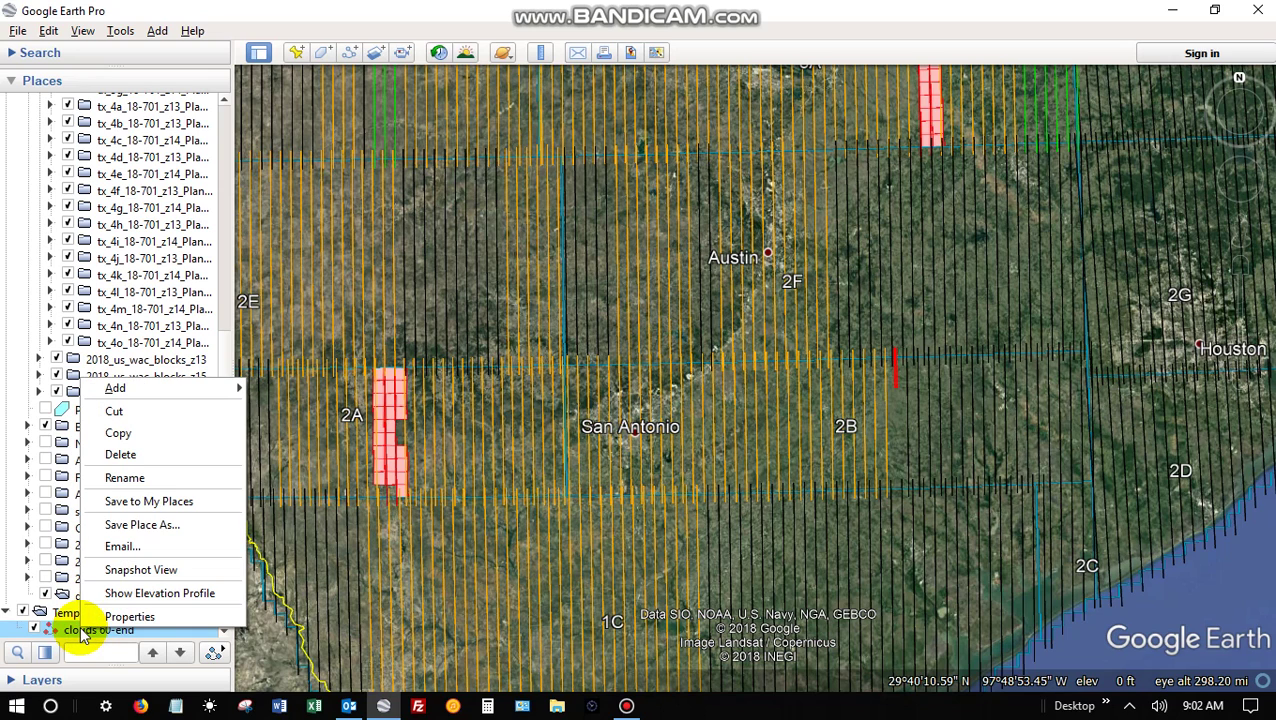
left_click(148, 501)
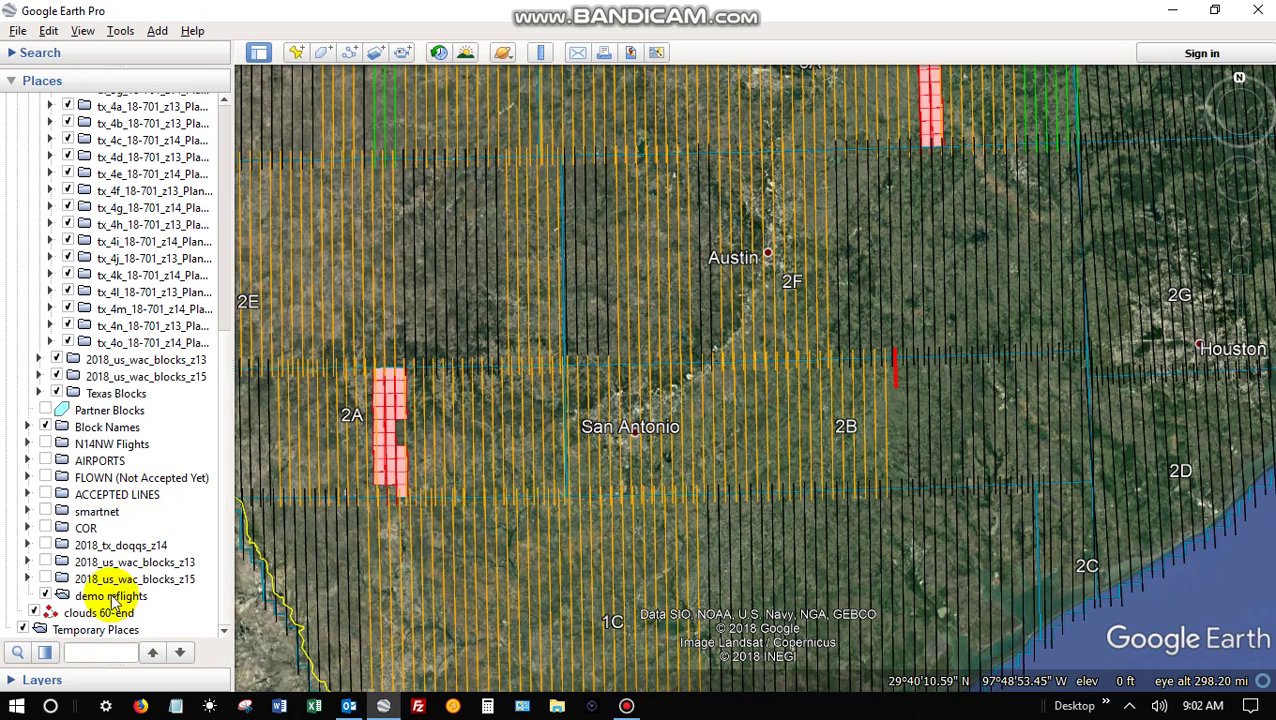
Put the "clouds 60-end" path into the "demo reflights" folder and move that folder, collapsed, to the beginning of the TX folder
left_click(52, 614)
mouse_move(102, 614)
left_mouse_down()
mouse_move(113, 618)
mouse_move(86, 613)
mouse_move(102, 606)
mouse_move(92, 603)
left_mouse_up()
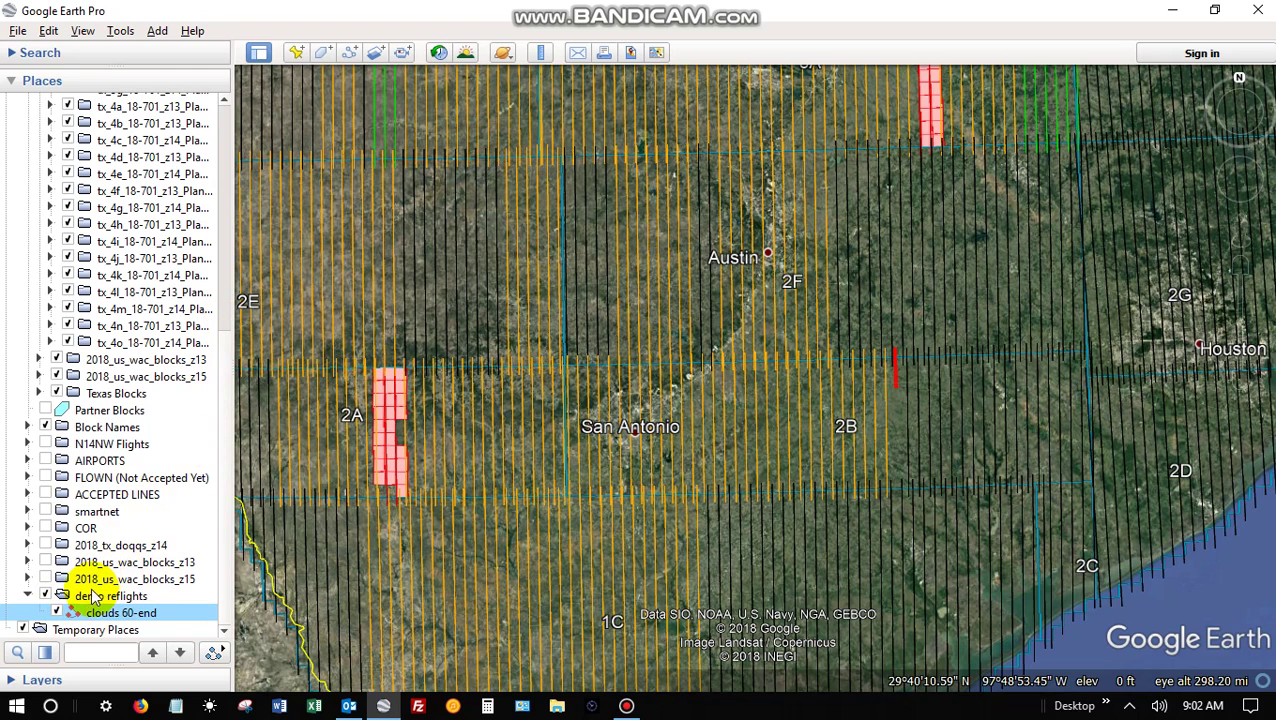
left_click_drag(82, 595, 84, 169)
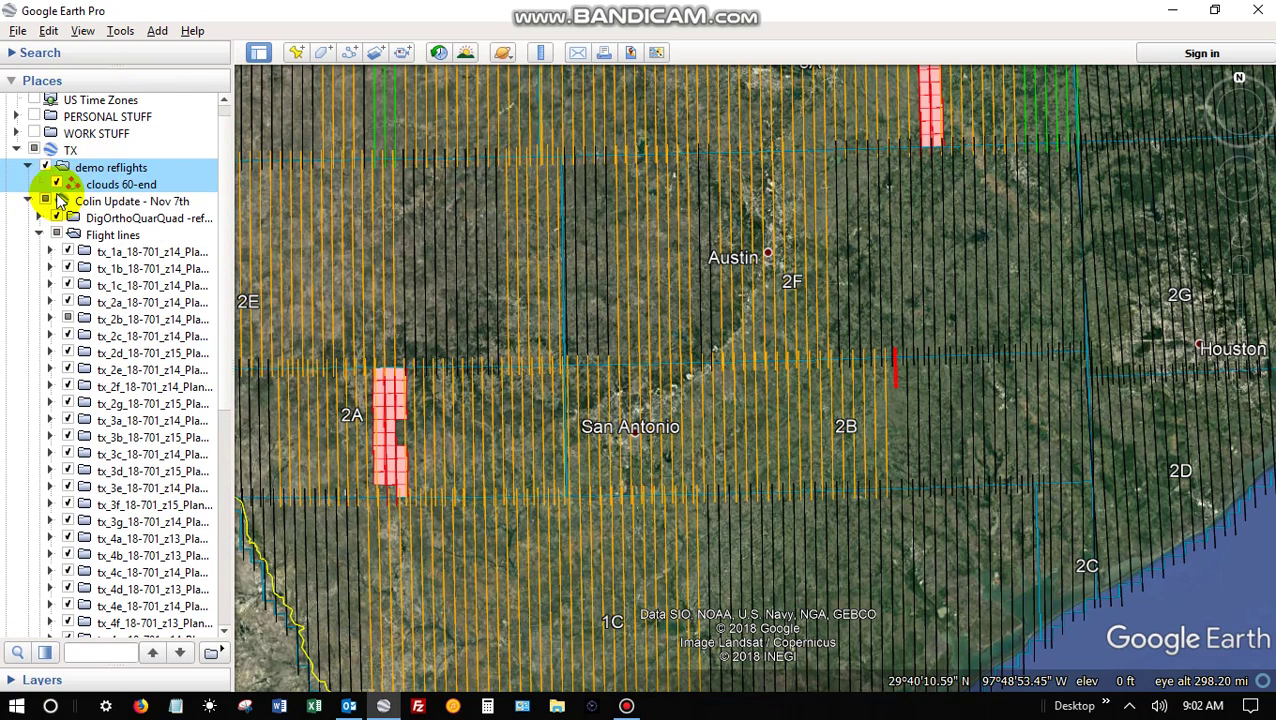
left_click(28, 167)
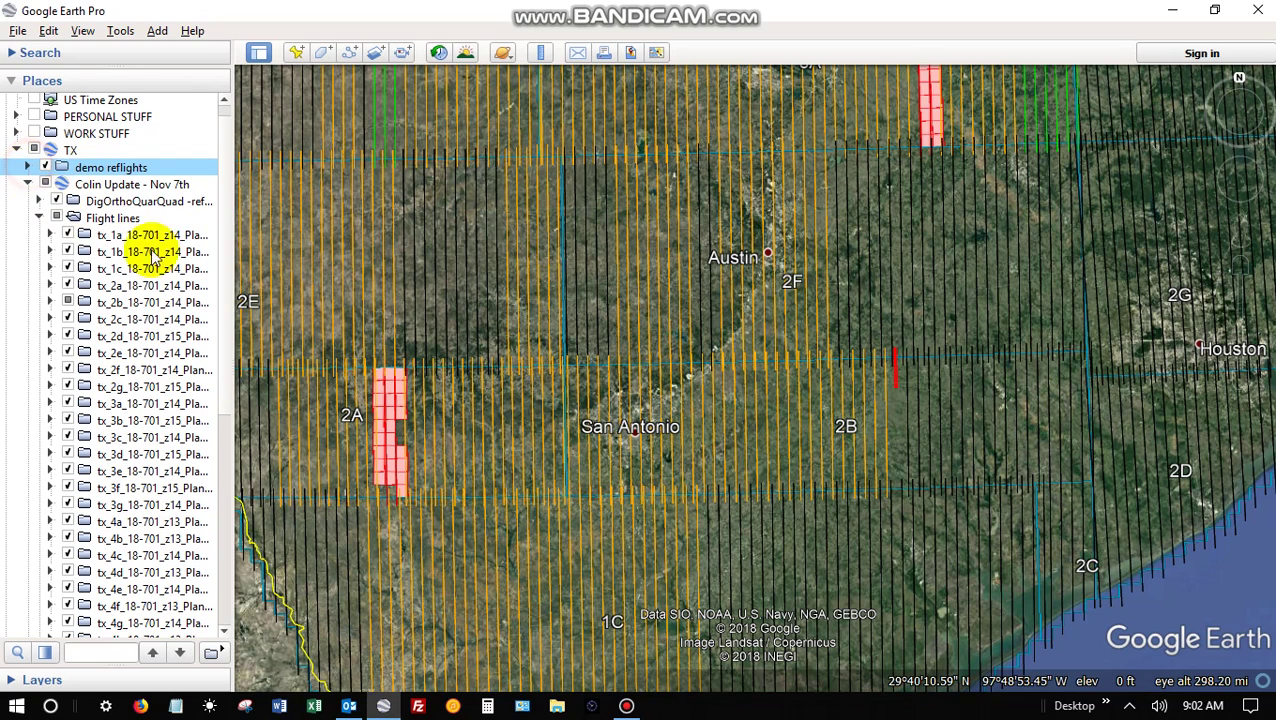